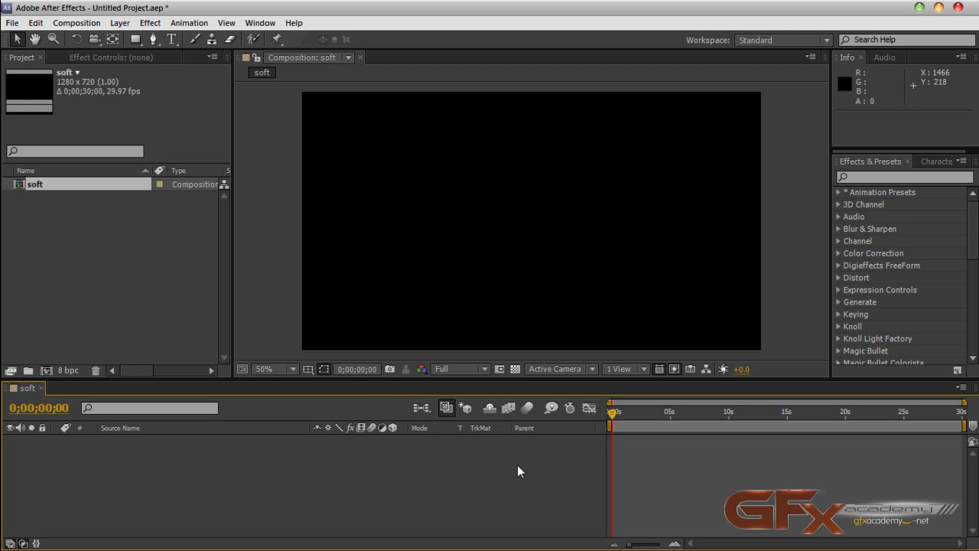
left_click(171, 299)
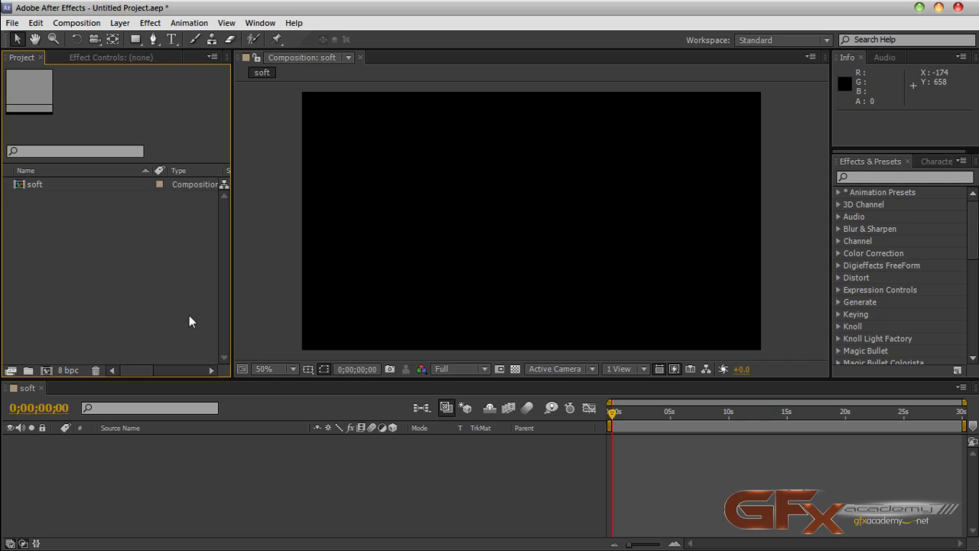
left_click(342, 466)
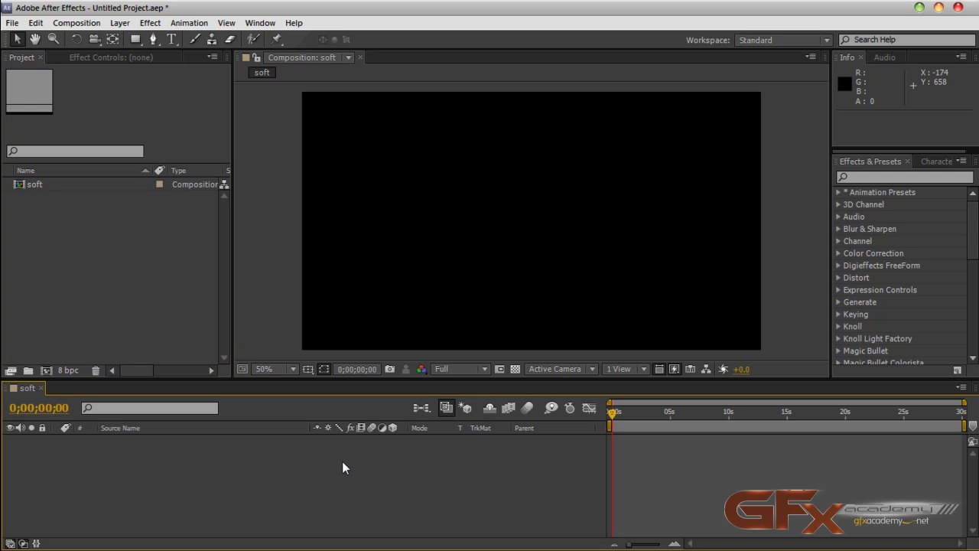
left_click_drag(271, 380, 270, 359)
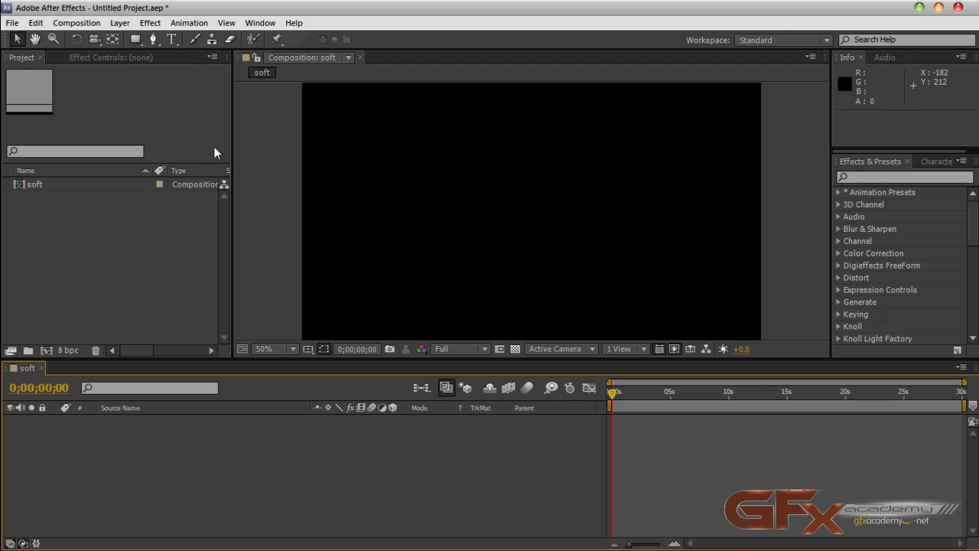
key("comma")
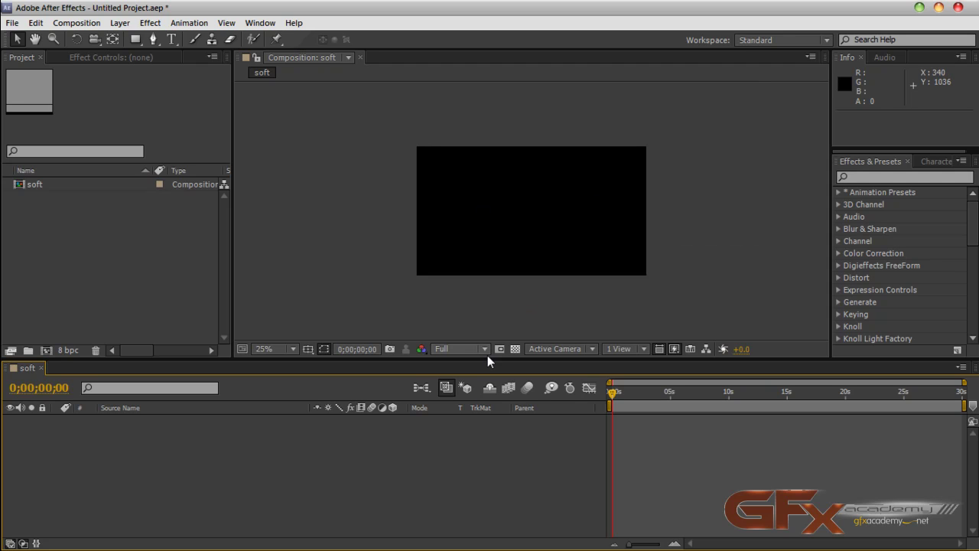
left_click_drag(488, 358, 488, 377)
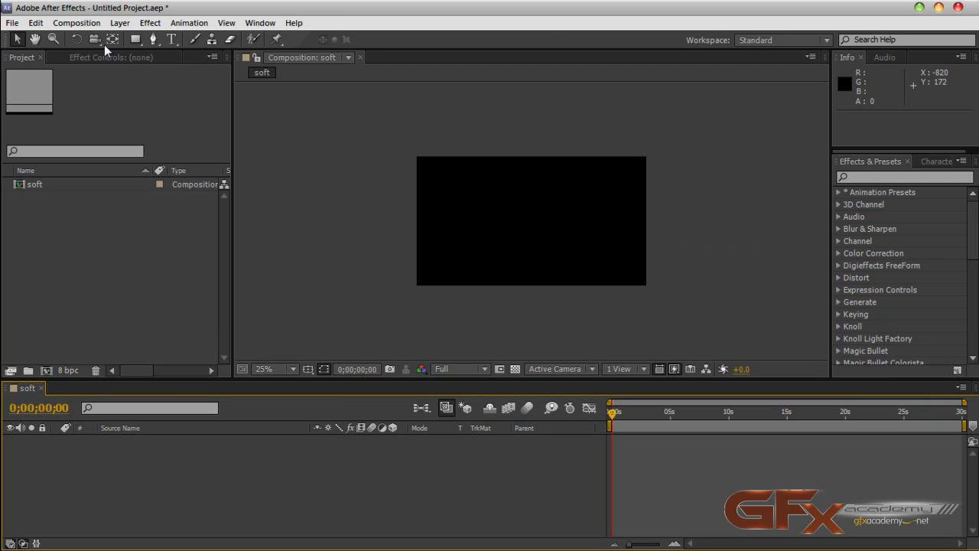
Create a new 1280 x 720 px solid layer named Rotator in the soft composition.
left_click(119, 23)
mouse_move(138, 39)
left_click(393, 54)
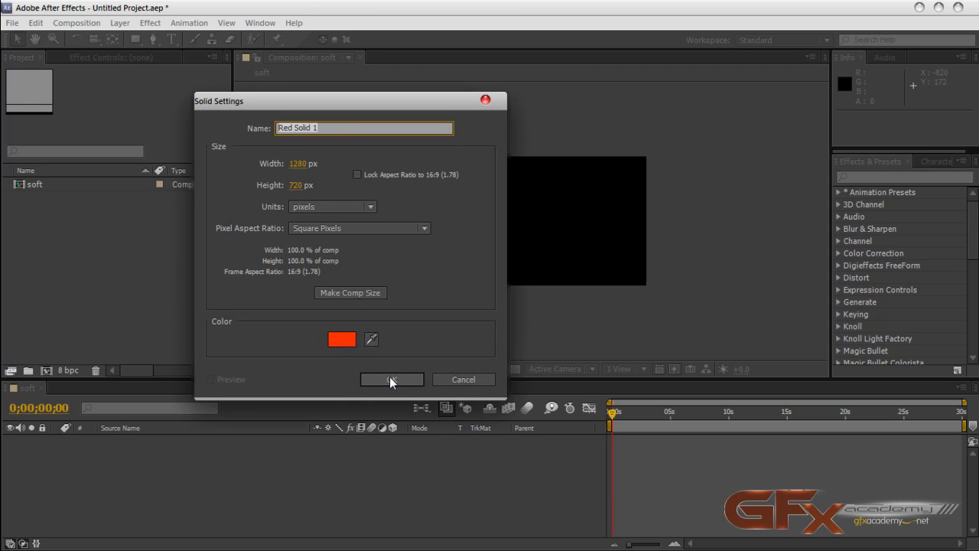
type("Rotator")
left_click(396, 381)
Scale the Rotator solid down to a thin horizontal bar, about 35% wide and 6% high, at the composition's centre.
left_click_drag(534, 285, 535, 232)
left_click_drag(647, 219, 533, 228)
key("period")
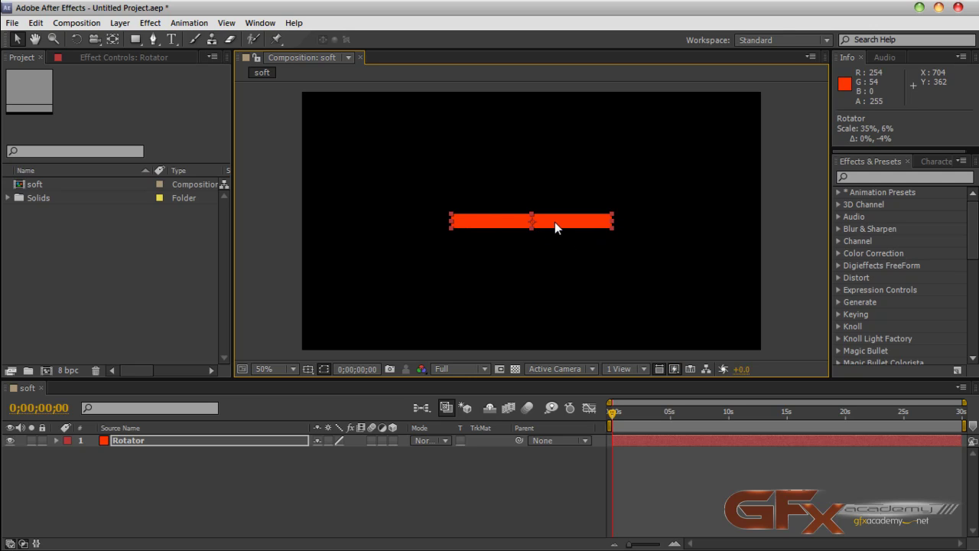
left_click(240, 486)
left_click_drag(544, 230, 521, 249)
mouse_move(417, 217)
left_mouse_down()
mouse_move(415, 190)
mouse_move(413, 200)
left_mouse_up()
Create a second solid layer named ball with a width and height of 150 px.
left_click(120, 23)
mouse_move(145, 36)
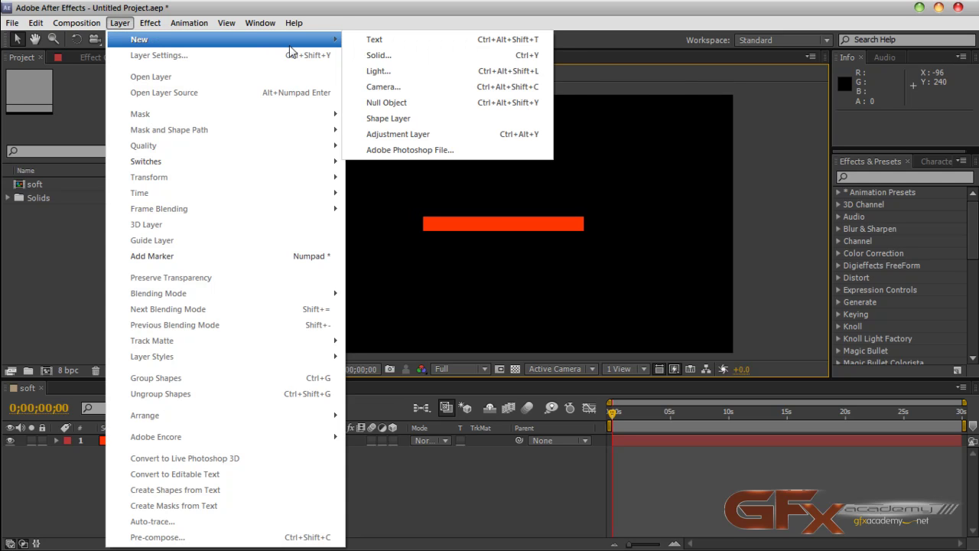
left_click(359, 65)
left_click(299, 163)
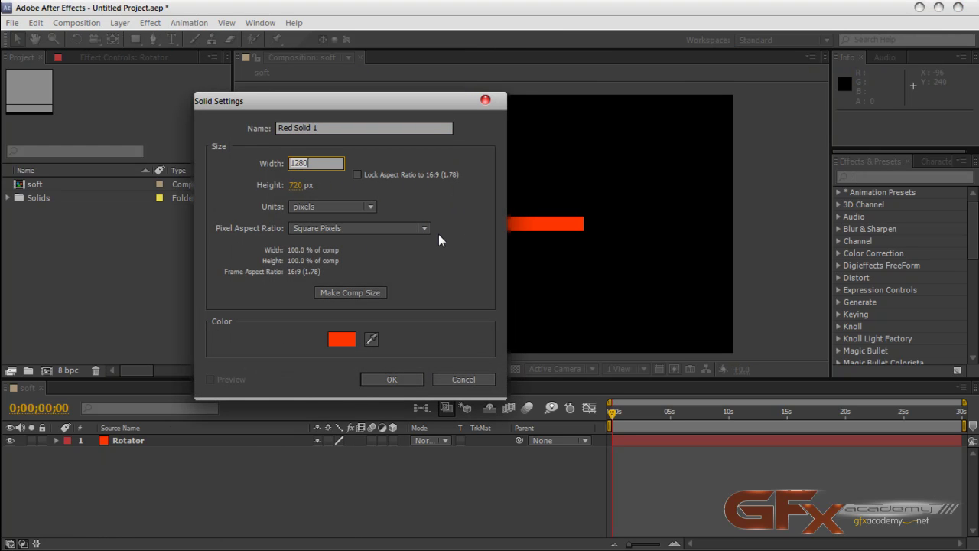
type("150")
key("Tab")
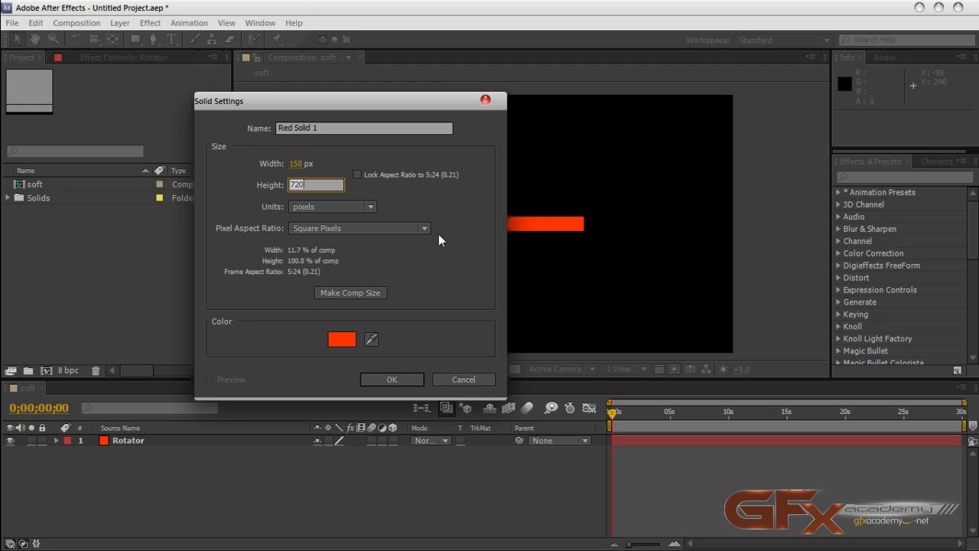
type("150")
key("Tab")
type("ball")
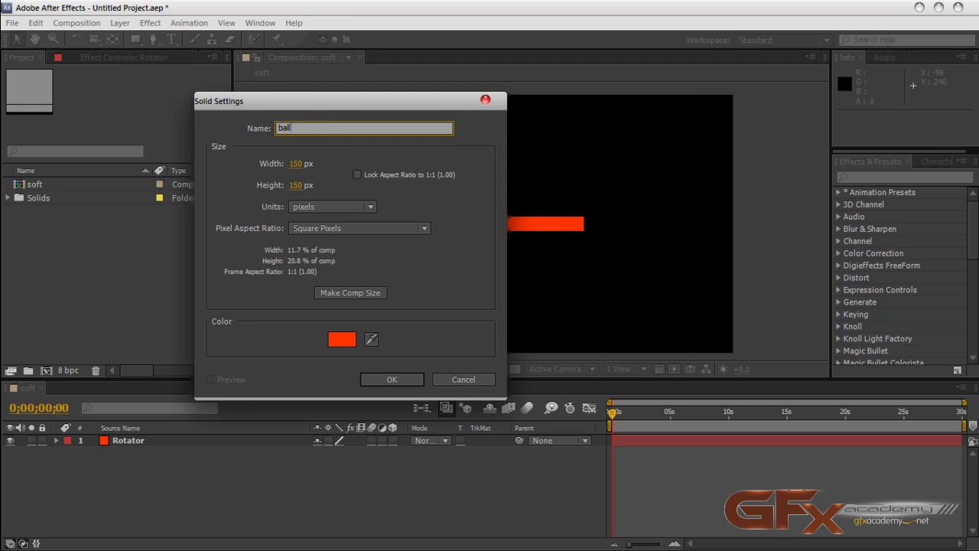
left_click(395, 380)
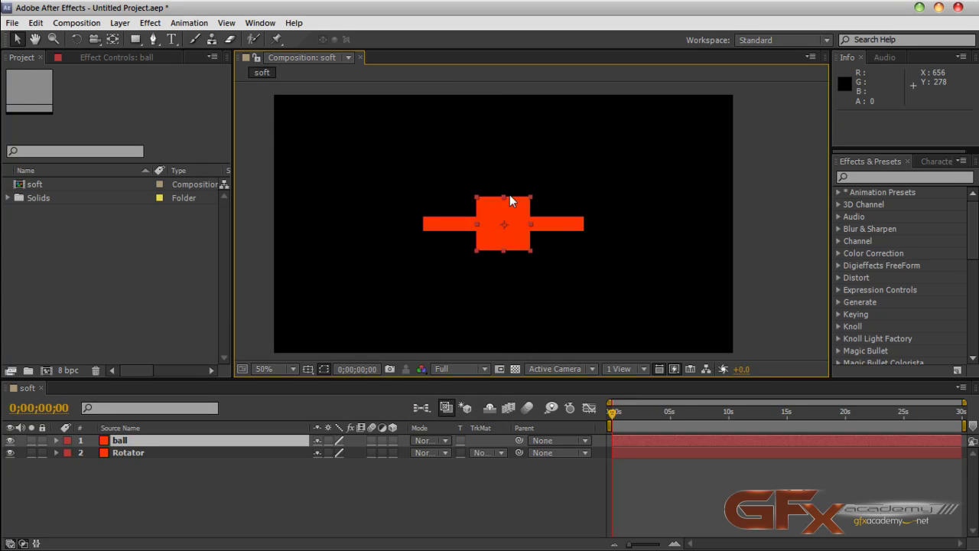
Change the ball solid's color to pure red.
left_click(119, 22)
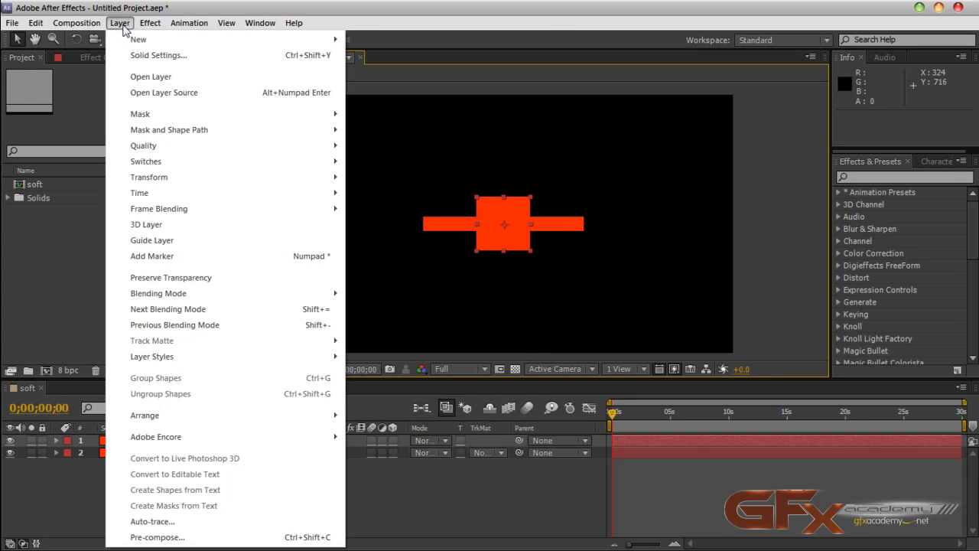
left_click(145, 56)
left_click(484, 352)
left_click_drag(609, 286, 808, 323)
left_click(786, 297)
left_click(768, 116)
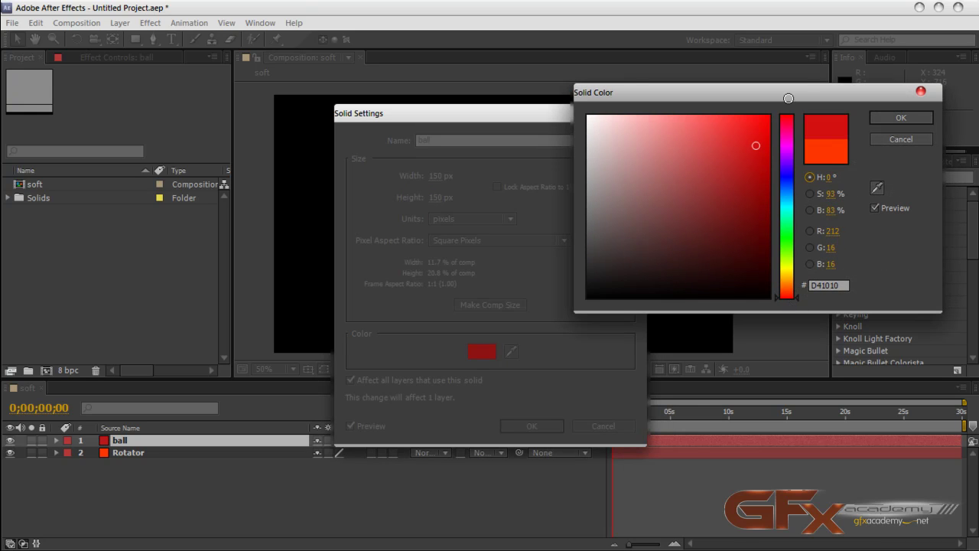
left_click(876, 117)
left_click(533, 426)
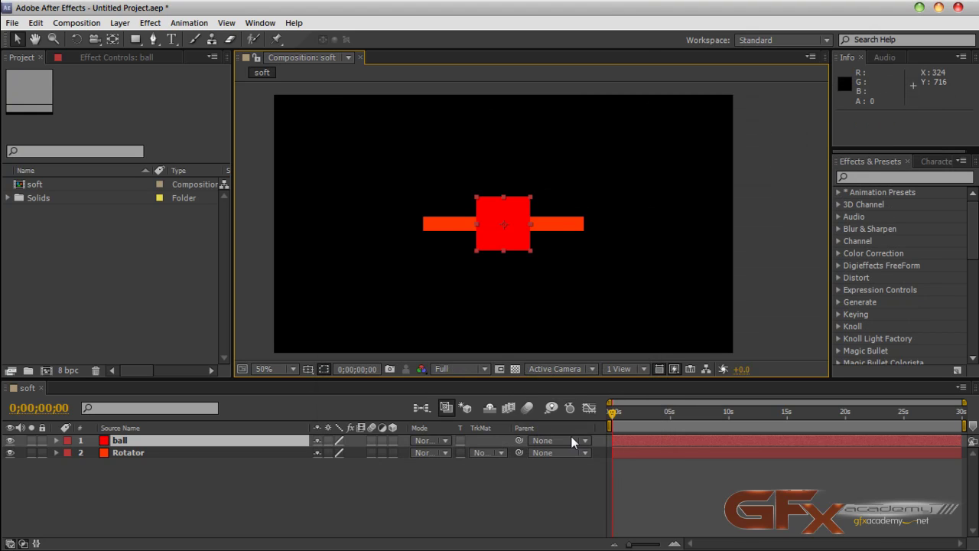
Add an elliptical mask that fills the ball layer to make it a circle.
left_click_drag(131, 45, 200, 71)
double_click(137, 40)
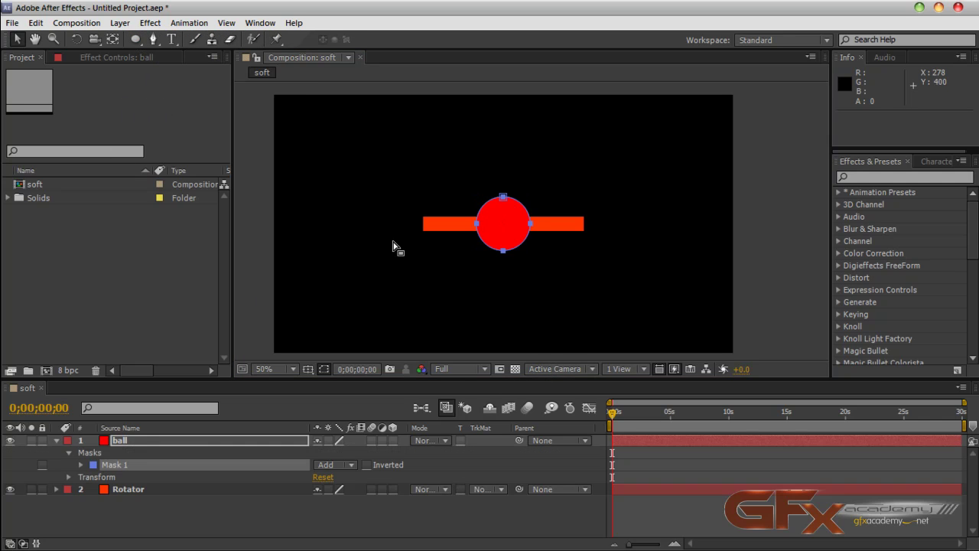
left_click(518, 249)
left_click_drag(495, 243, 495, 147)
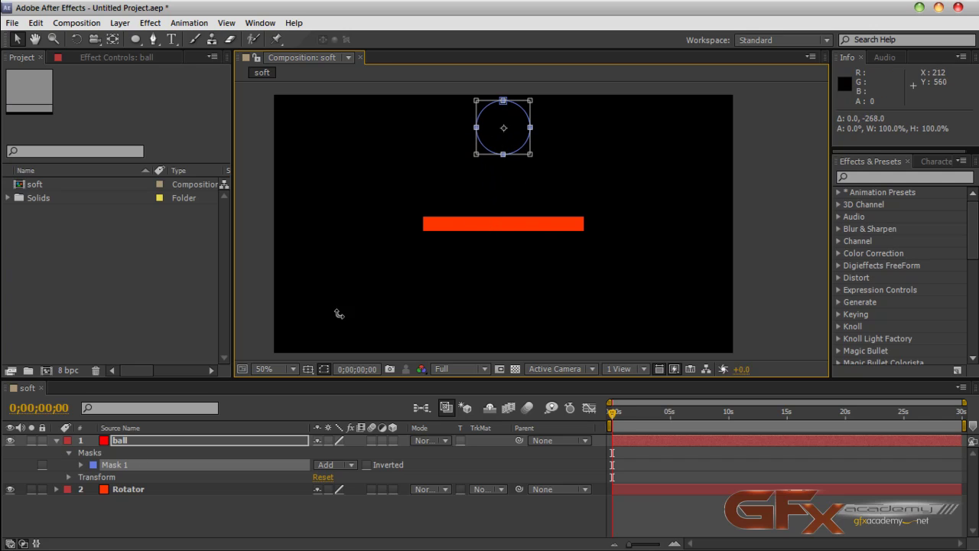
key("ctrl+z")
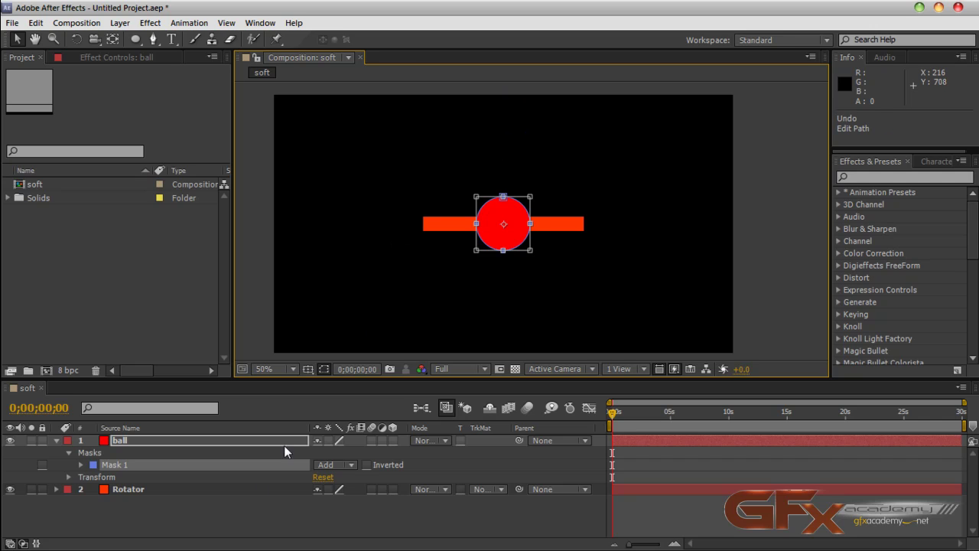
Move the ball layer above the right half of the Rotator bar, to about position 776, 80.
left_click(229, 524)
left_click(174, 442)
left_click_drag(506, 244, 506, 144)
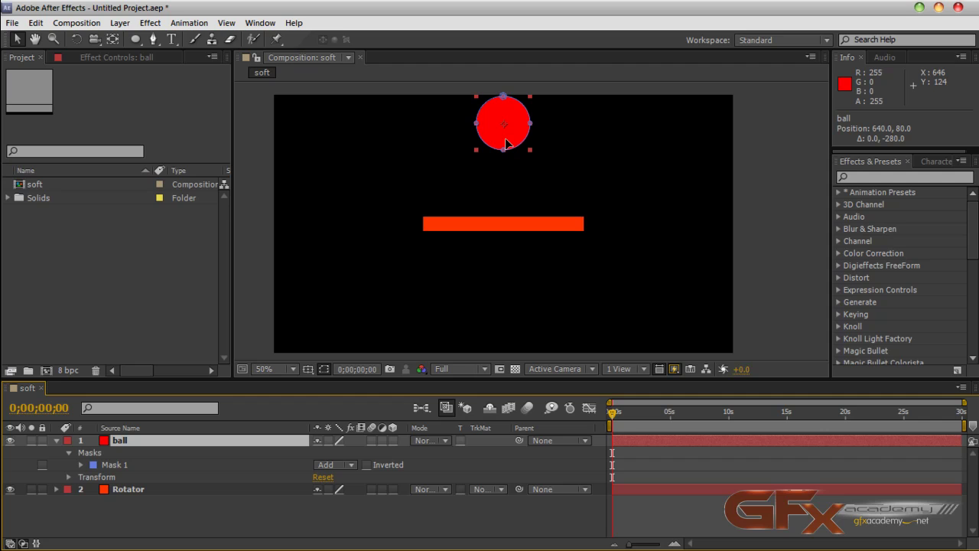
left_click(54, 441)
left_click_drag(517, 145, 565, 143)
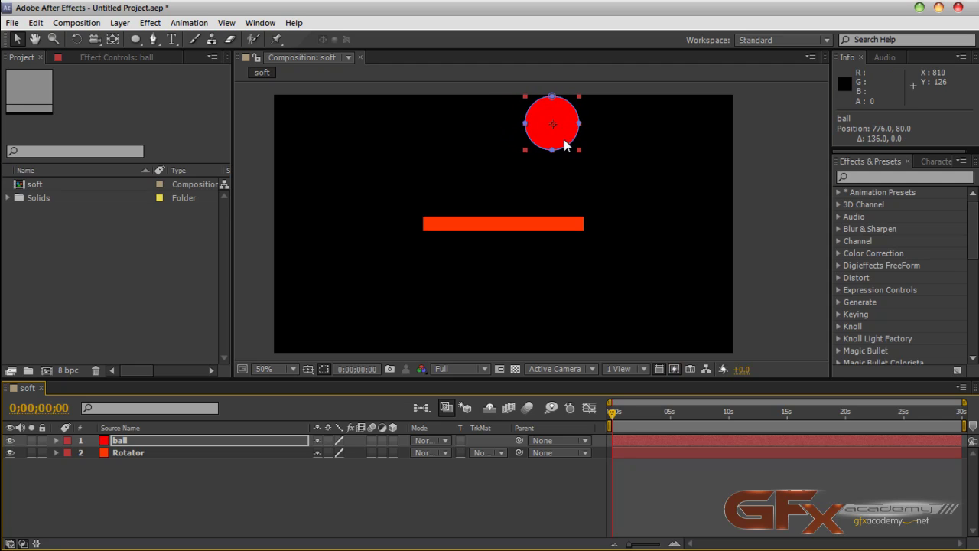
Set the ball layer's scale to 50% and collapse its properties.
left_click(144, 441)
key("s")
left_click_drag(339, 464, 347, 500)
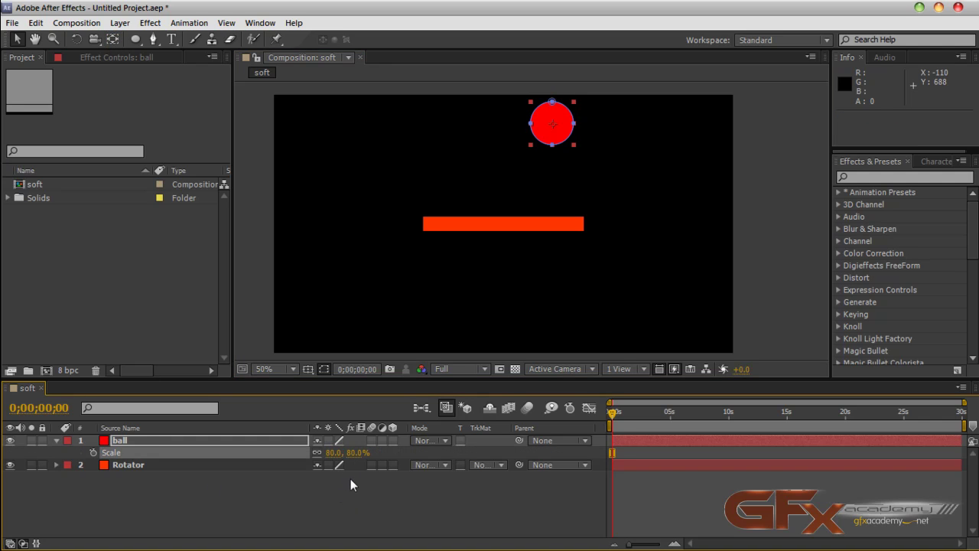
left_click(334, 453)
type("50")
key("Return")
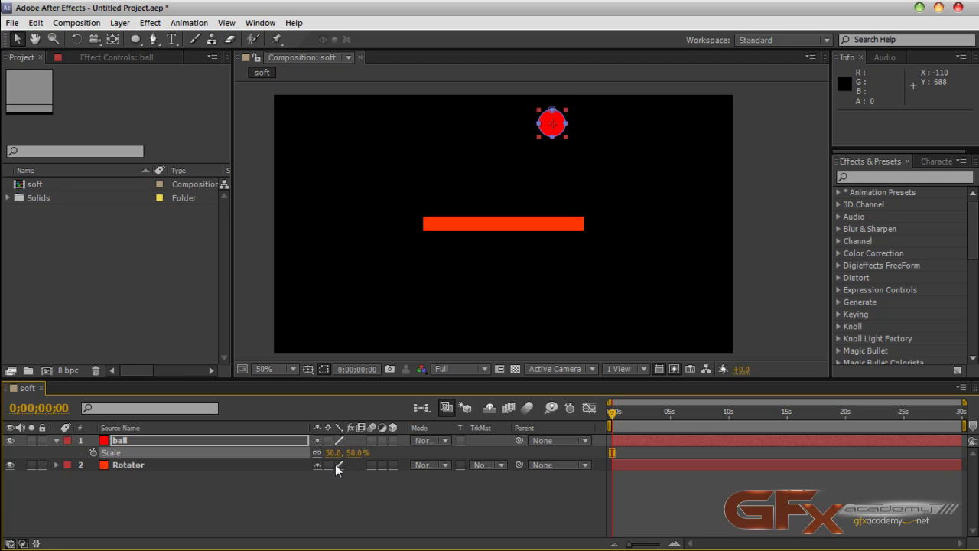
left_click(330, 488)
left_click(56, 441)
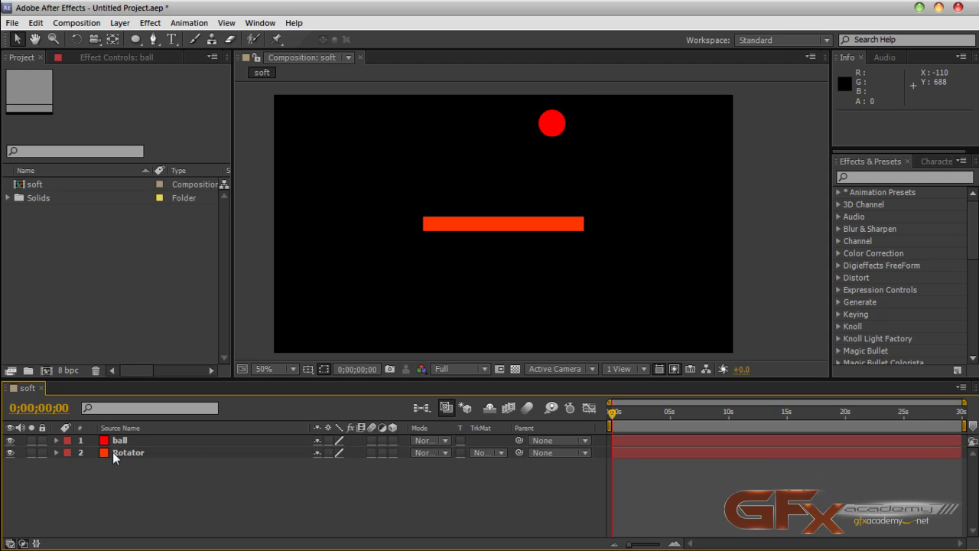
Duplicate the ball layer and move the copy horizontally above the bar's left end, to about position 496, 80.
left_click(125, 443)
key("ctrl+d")
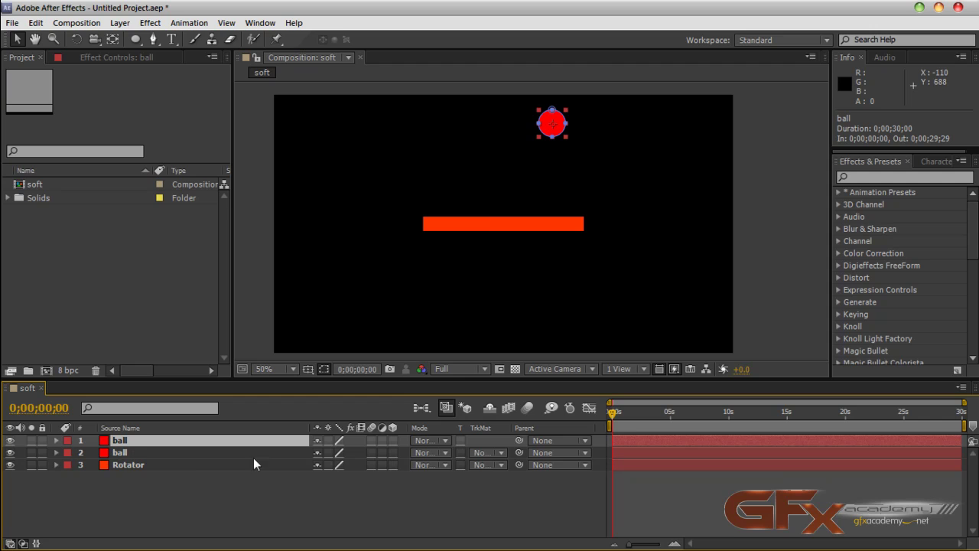
left_click_drag(566, 123, 461, 134)
key("ctrl+z")
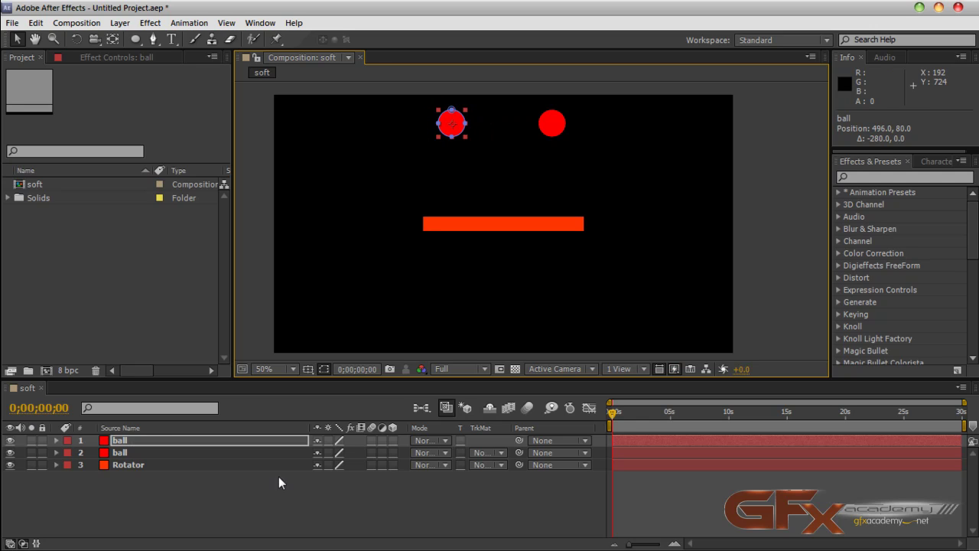
left_click(272, 495)
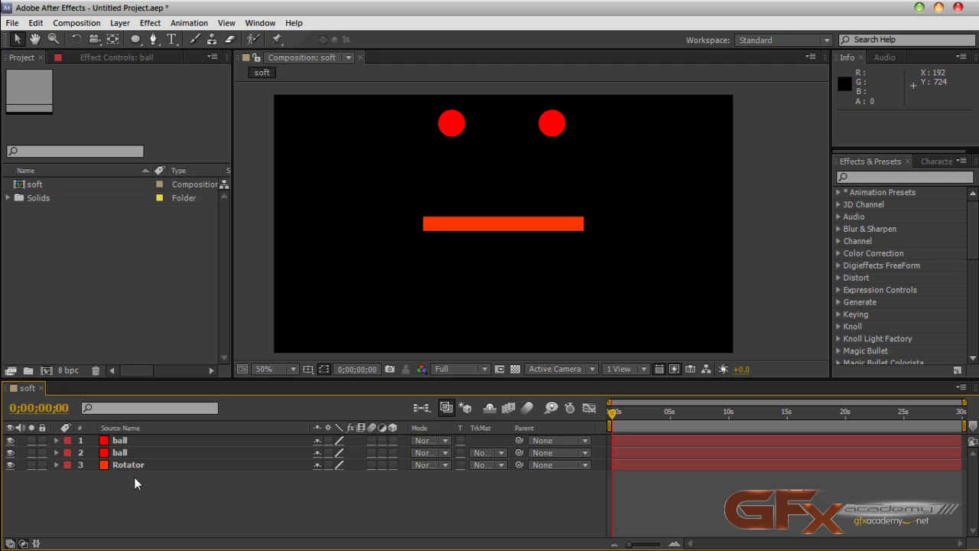
Save the project as next03.aep in the 2D_DynamicNewton folder, replacing the existing file.
left_click(77, 22)
left_click(98, 326)
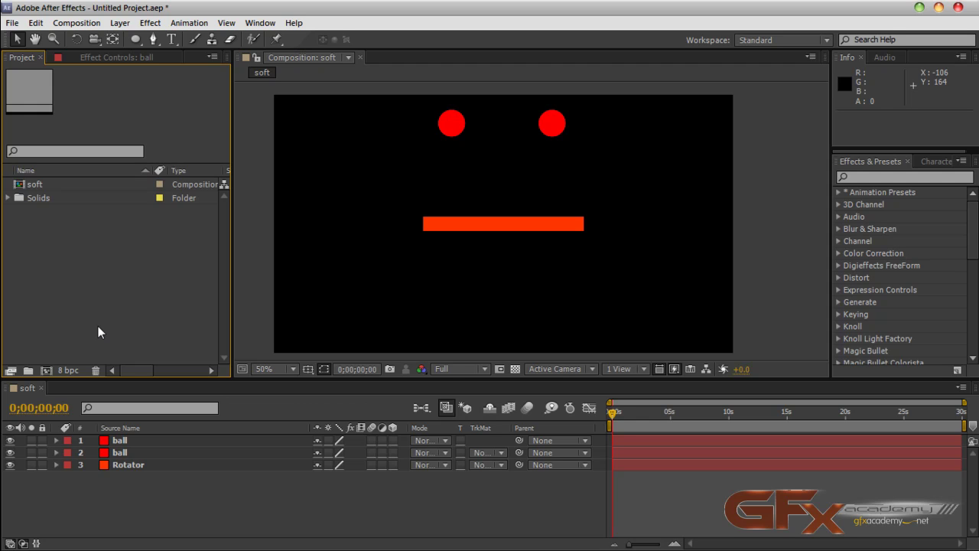
key("ctrl+s")
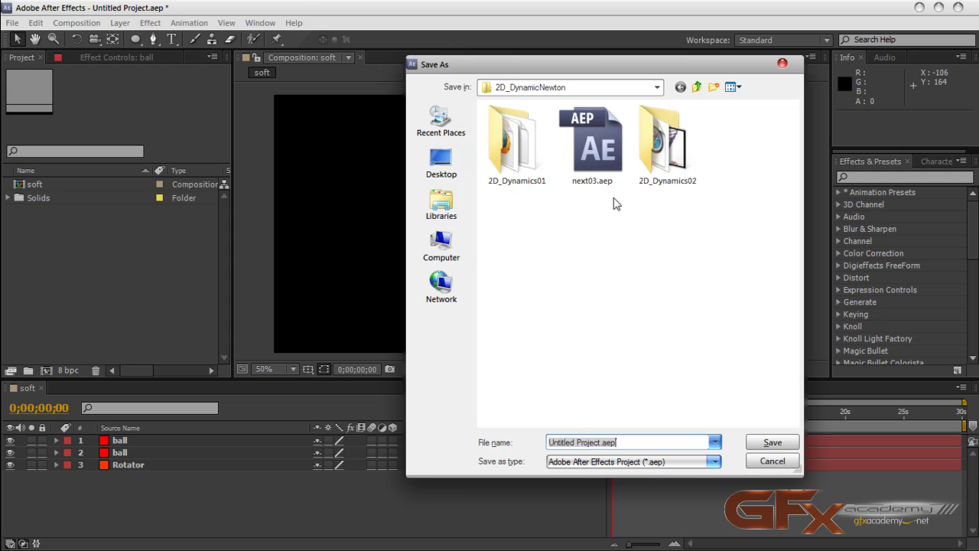
left_click(585, 162)
left_click(771, 442)
left_click(529, 288)
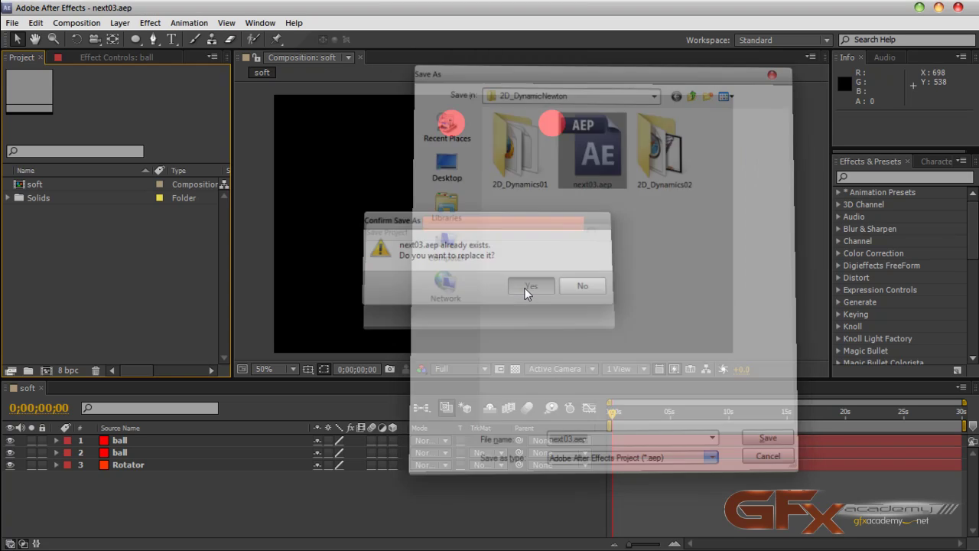
left_click(129, 302)
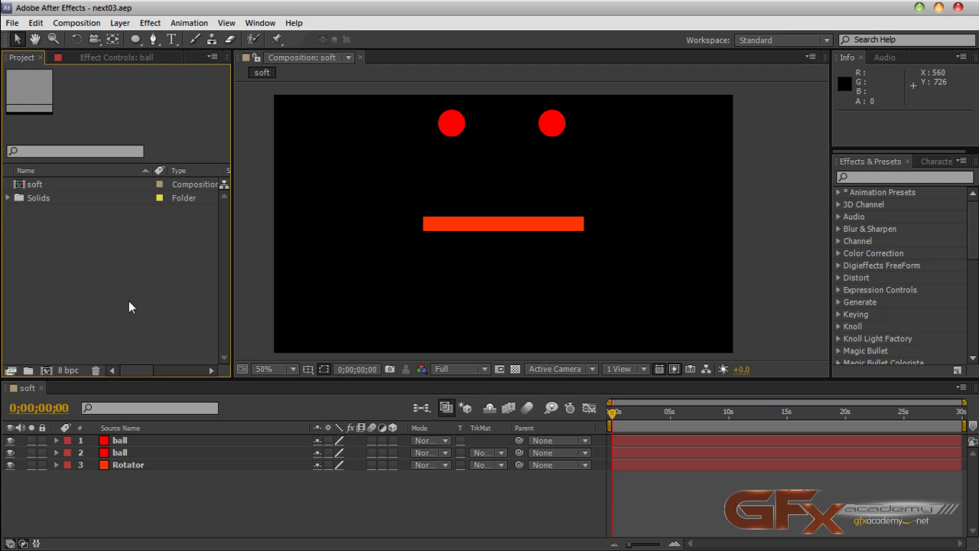
Open the soft composition in the Newton physics simulator.
left_click(76, 23)
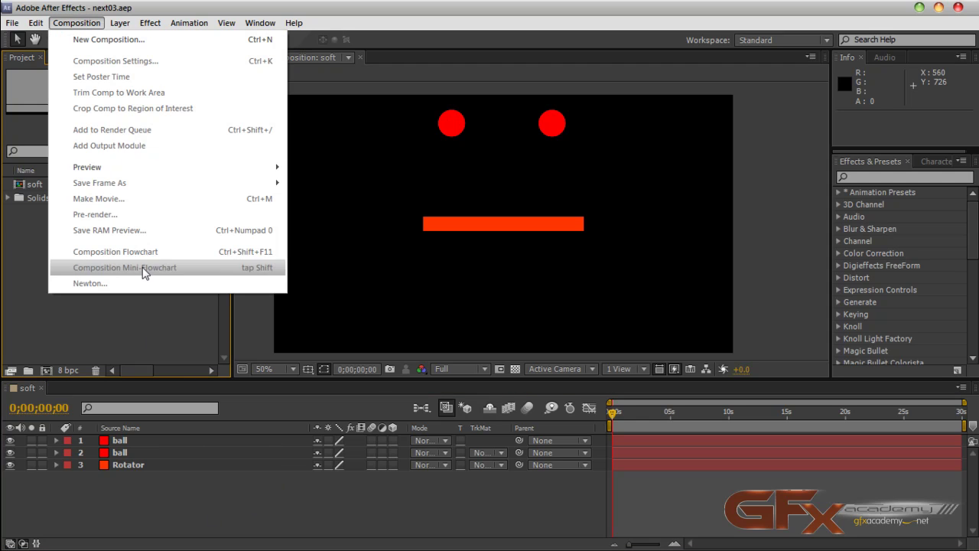
left_click(152, 493)
left_click(77, 23)
left_click(157, 285)
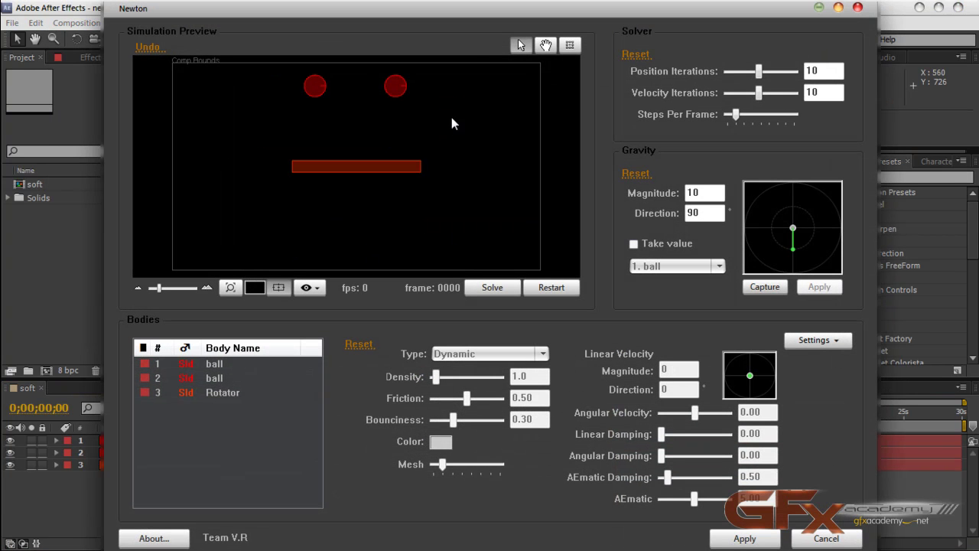
left_click_drag(473, 6, 485, 10)
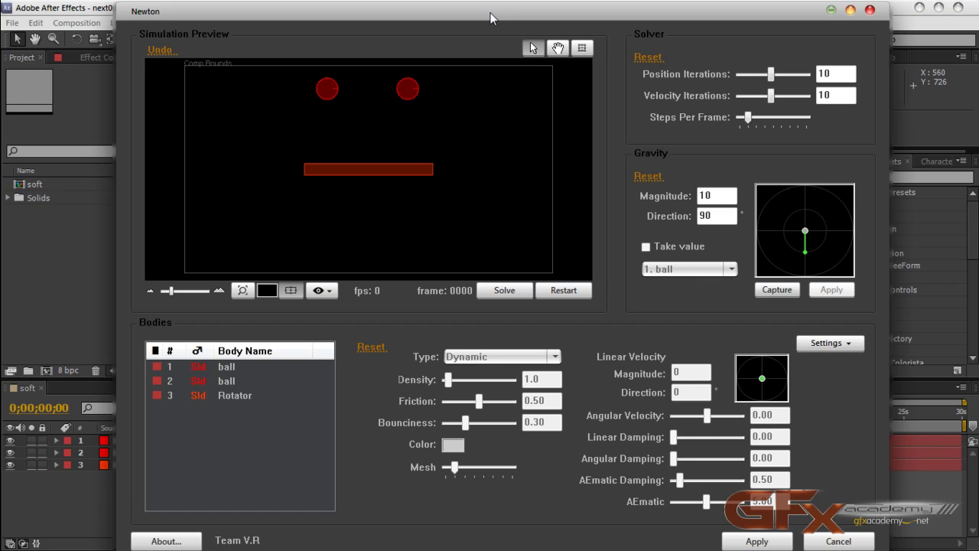
Set the Rotator body's type to AEmatic, preview the simulation and rewind it to the first frame.
left_click(235, 396)
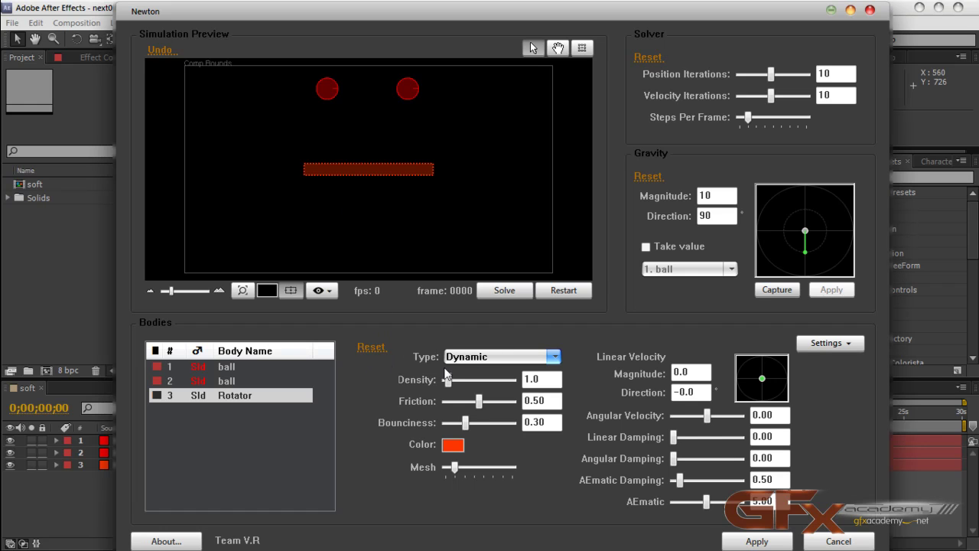
left_click(470, 355)
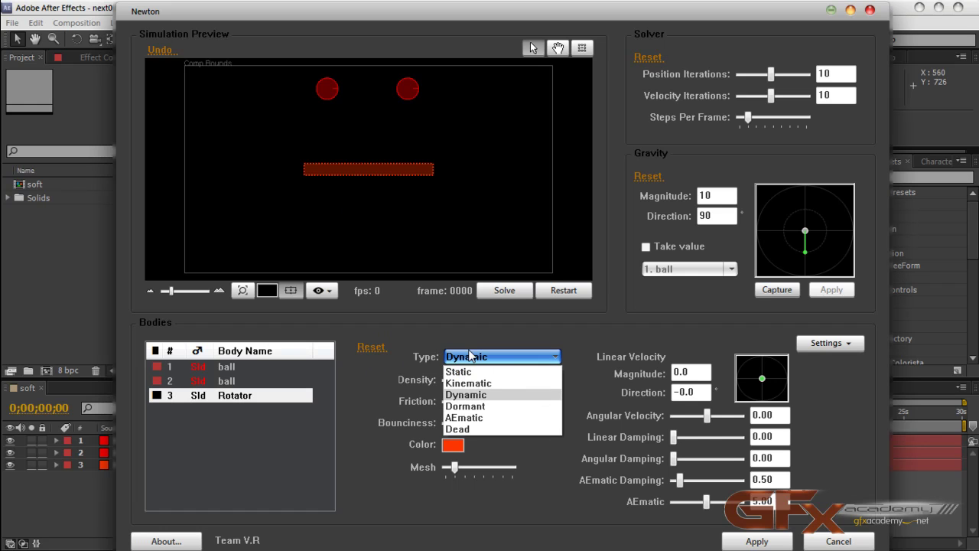
left_click(468, 417)
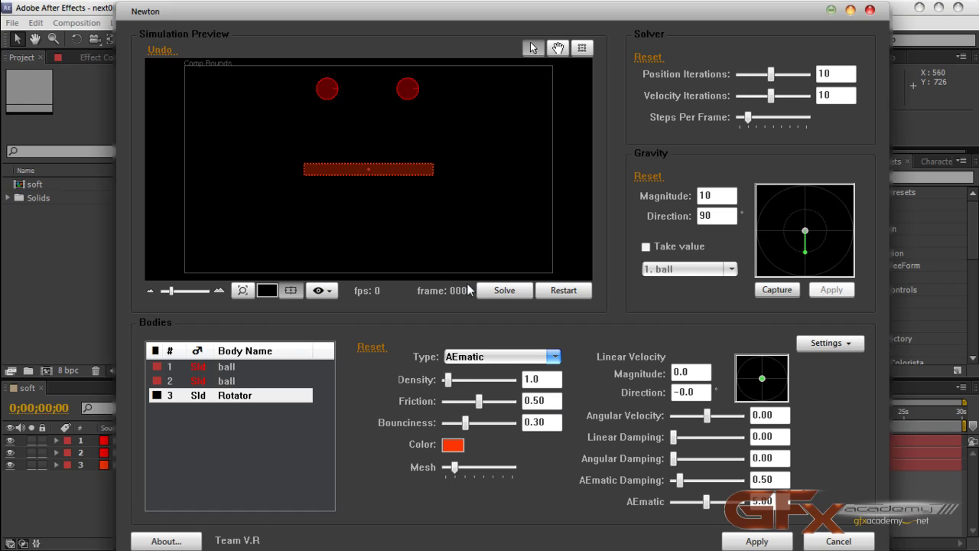
left_click(497, 292)
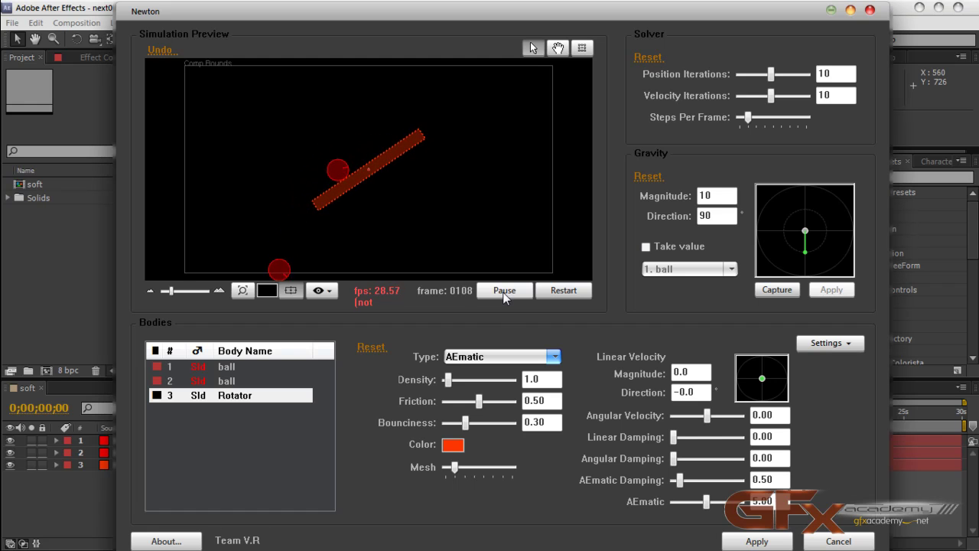
left_click(557, 292)
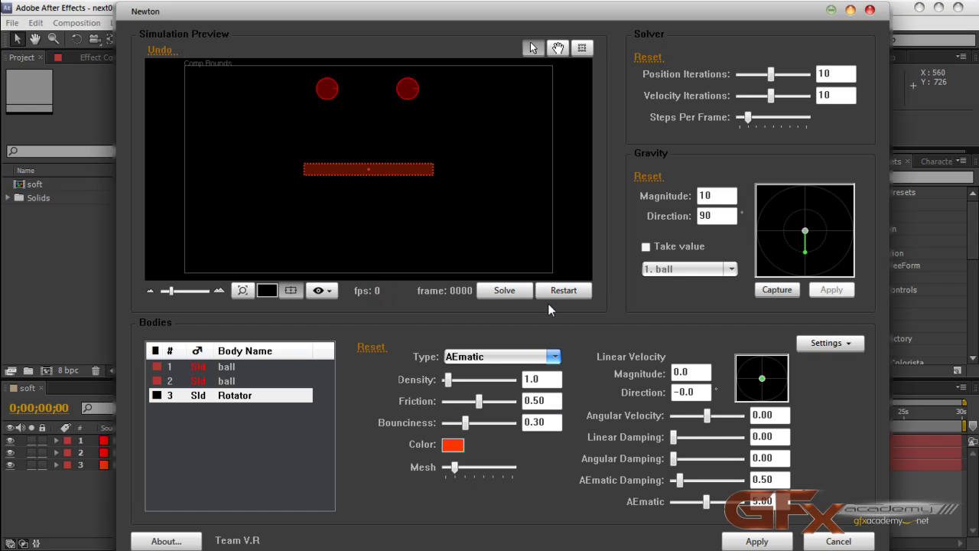
Raise the solver's steps per frame and the mesh precision of both balls and the Rotator to their maximum.
left_click(212, 370)
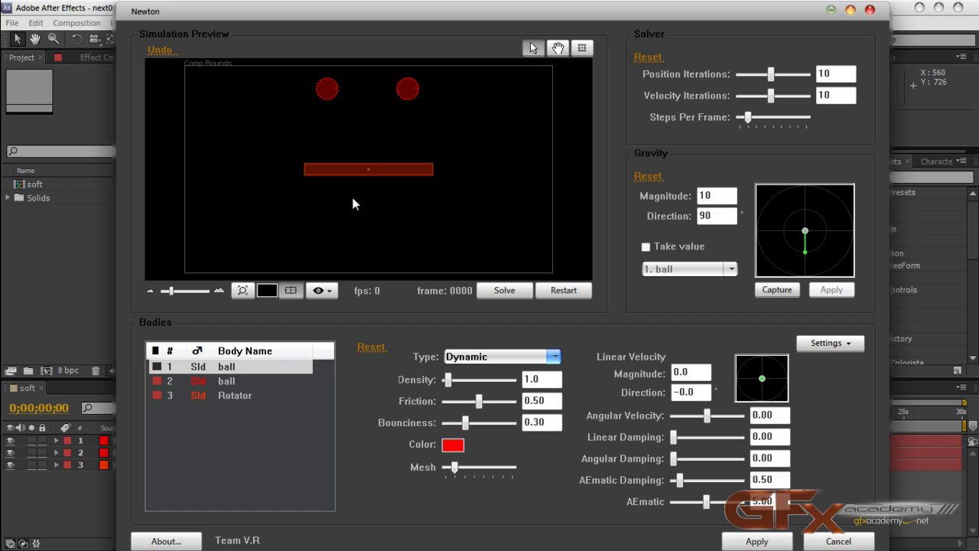
left_click(229, 411)
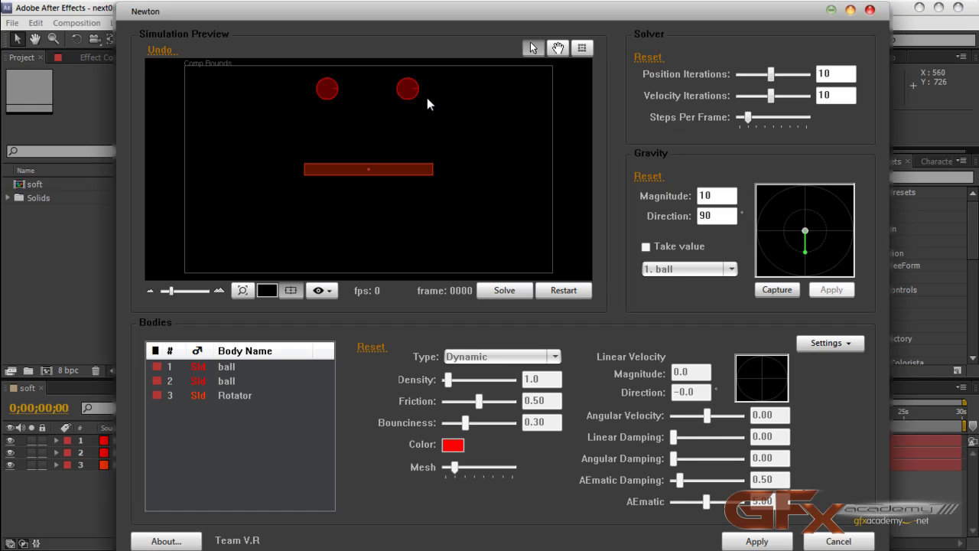
left_click_drag(749, 123, 806, 119)
left_click(237, 369)
left_click_drag(456, 470, 517, 475)
left_click(250, 382)
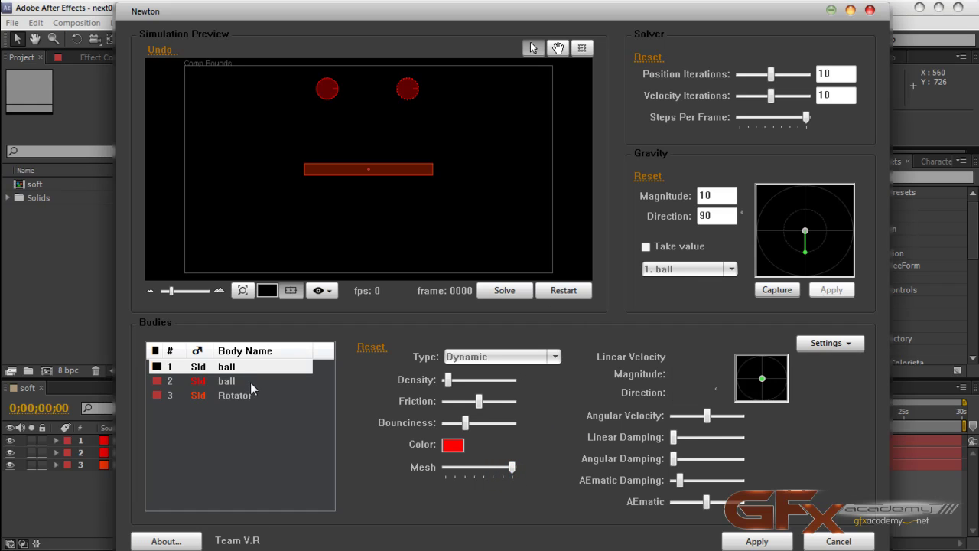
left_click(248, 391)
left_click(243, 371)
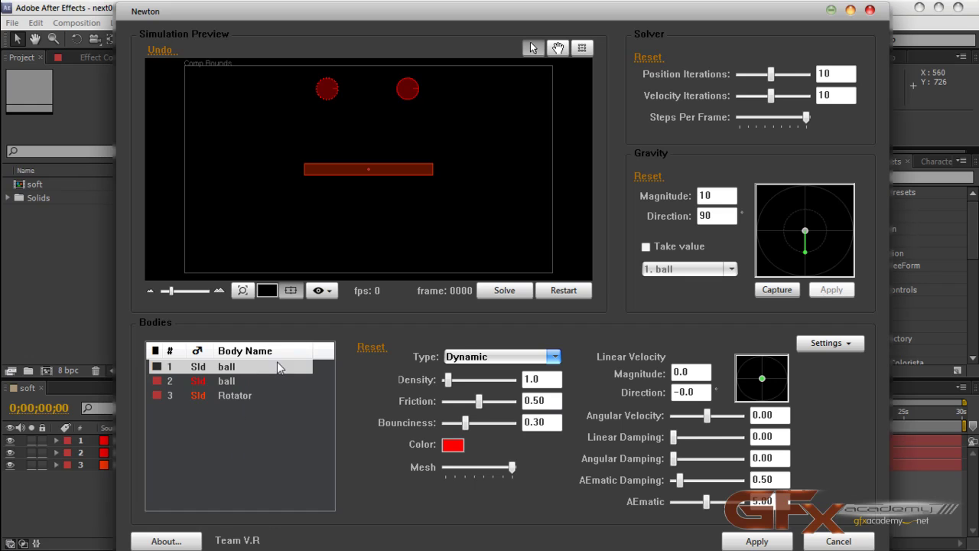
left_click(224, 383)
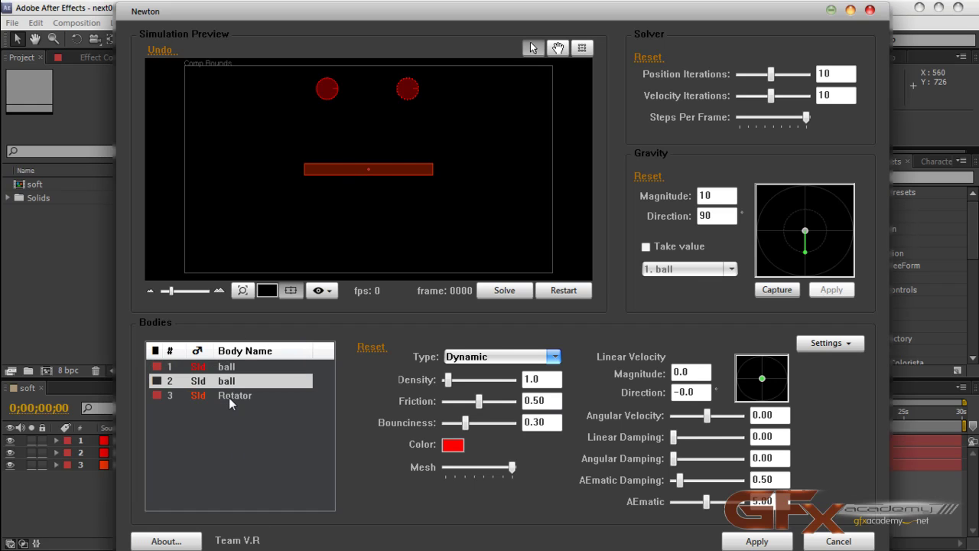
left_click(229, 396)
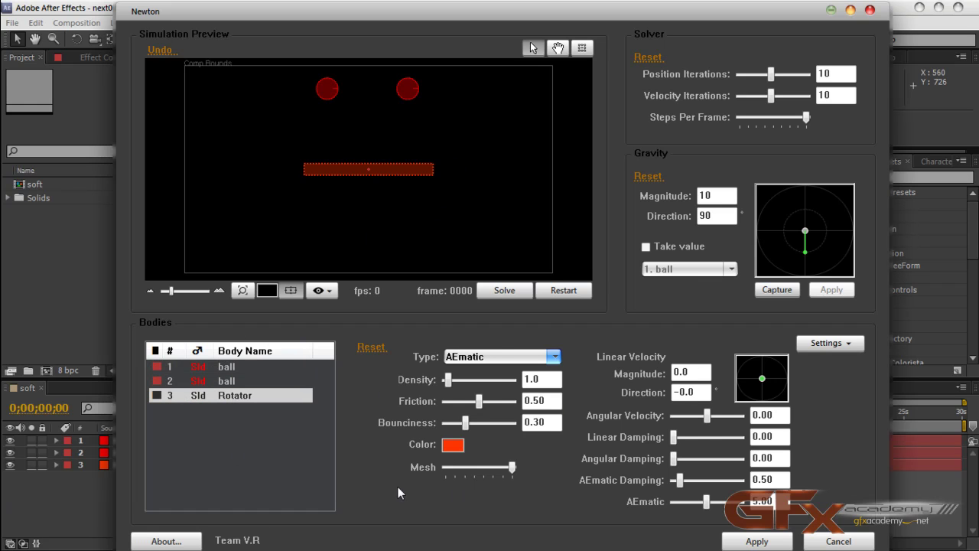
left_click(245, 441)
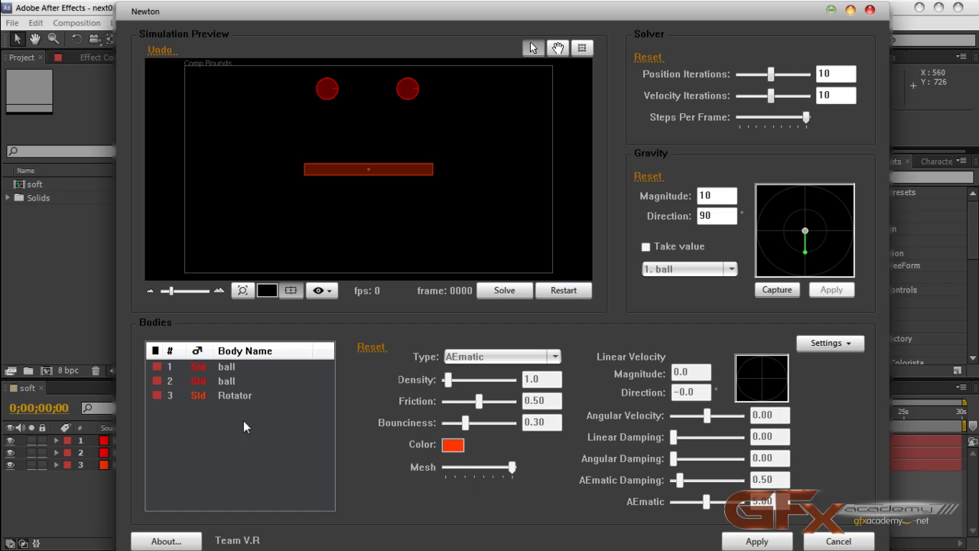
Set the left ball's density to 10, run the simulation and pause it.
left_click(232, 371)
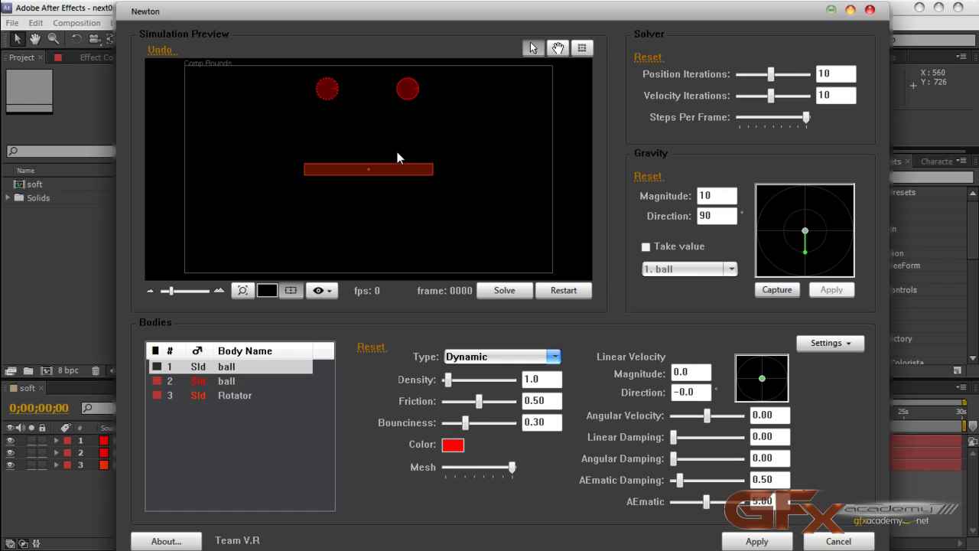
double_click(538, 380)
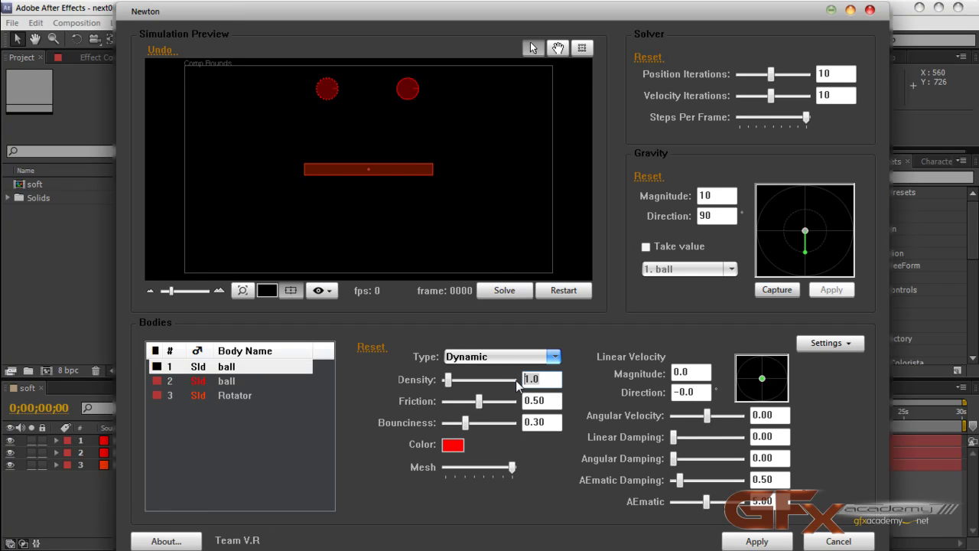
type("10")
left_click(502, 293)
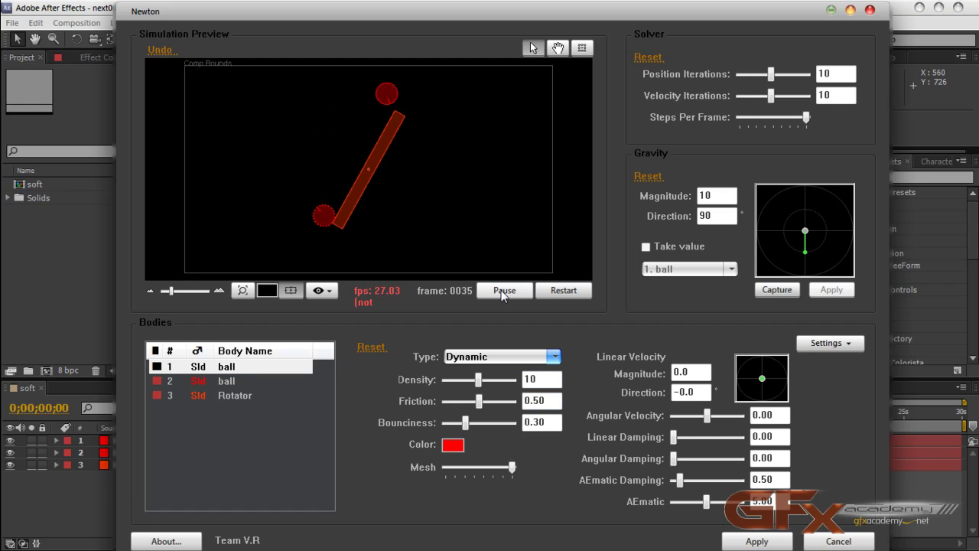
left_click(502, 294)
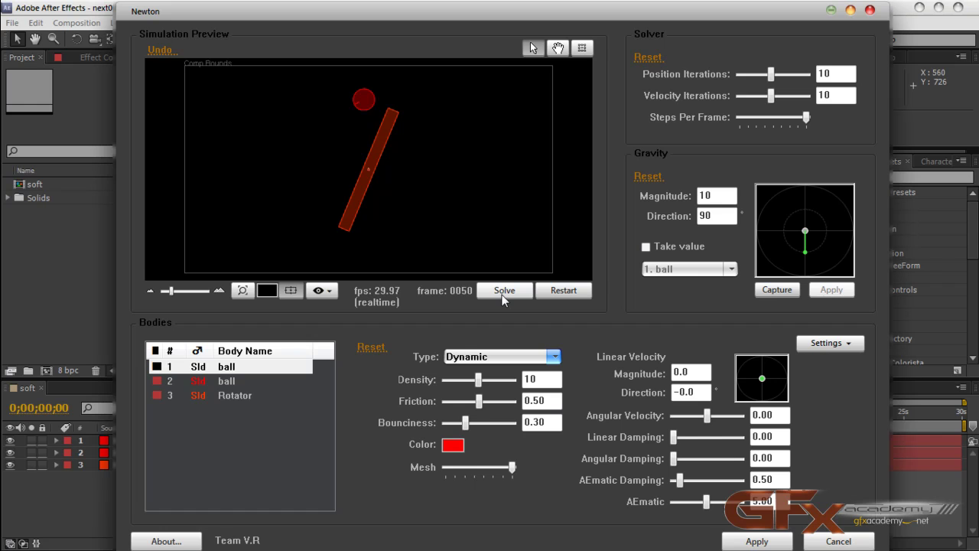
Replay the simulation from the start, pause it as the balls near the bar, and leave Newton without applying.
left_click(551, 295)
left_click(505, 293)
left_click(504, 294)
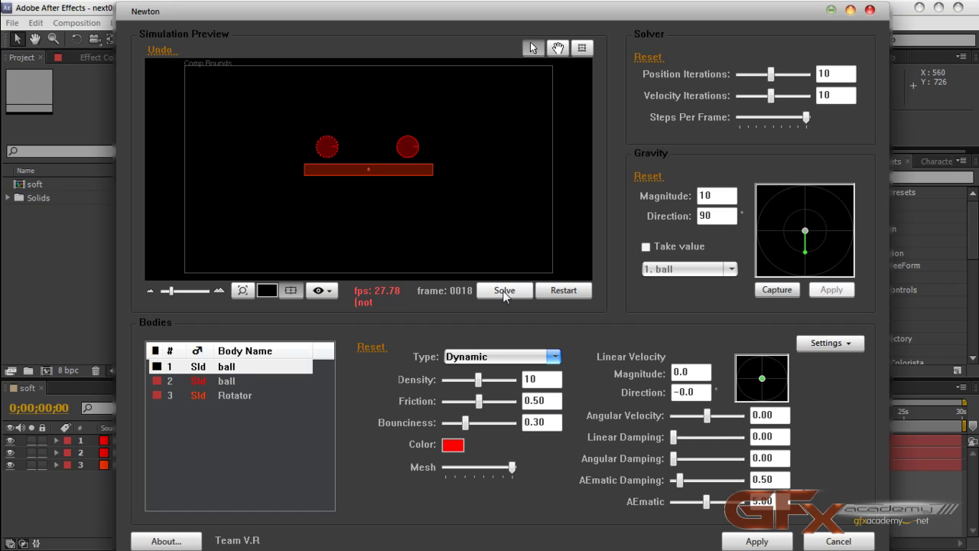
left_click(839, 541)
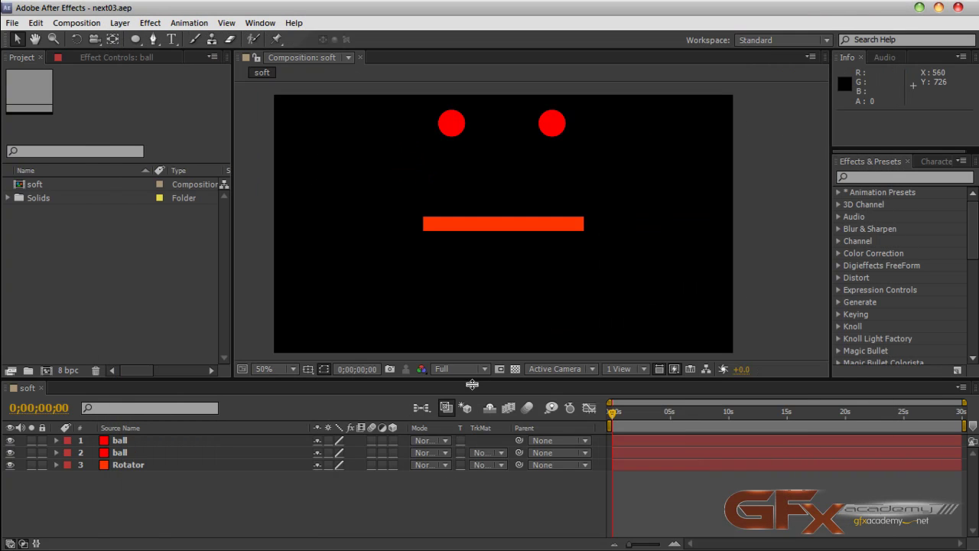
Move the left ball straight down a little so that it sits lower than the right ball, and deselect it.
left_click(170, 441)
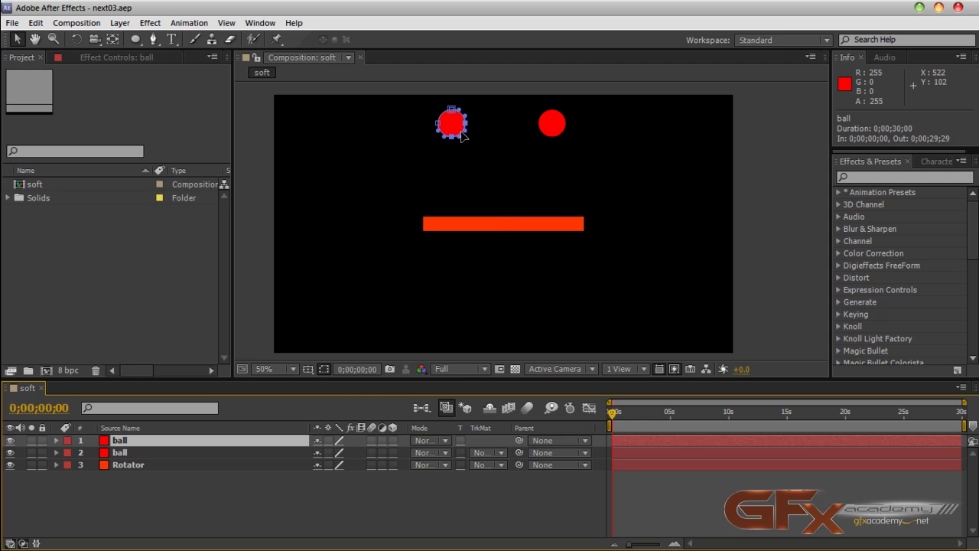
left_click(453, 125)
left_click_drag(452, 131, 449, 156)
left_click(204, 483)
Reopen the soft composition in Newton and raise all three bodies' mesh precision and the solver's steps per frame to maximum.
left_click(77, 22)
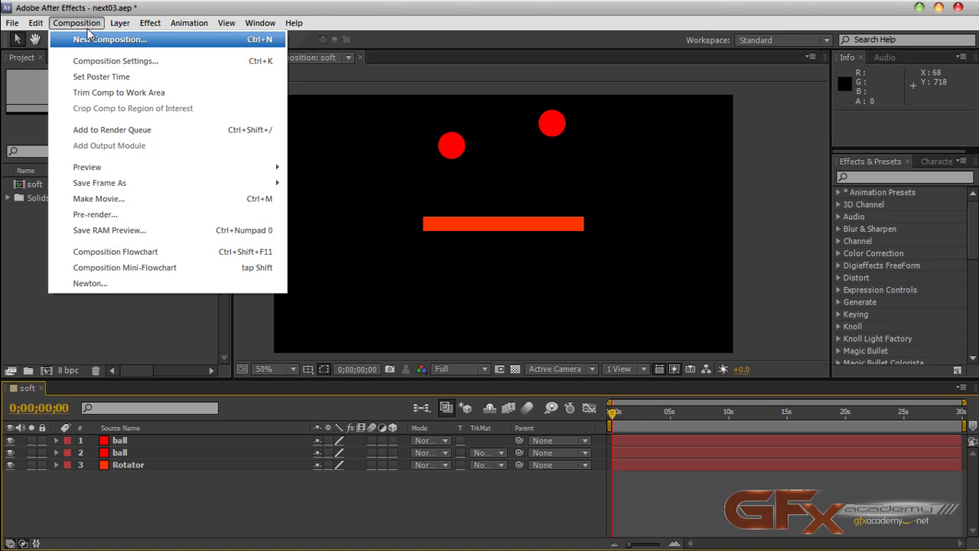
left_click(137, 284)
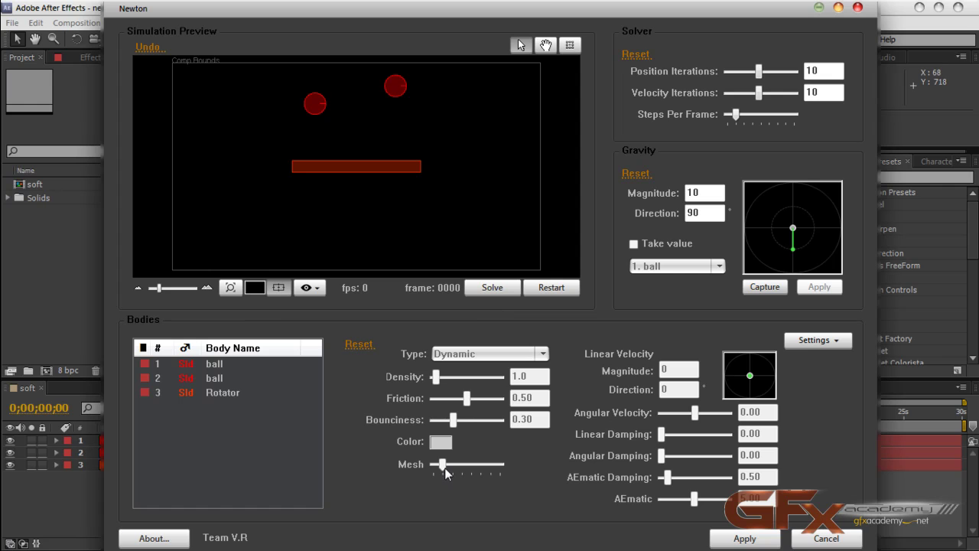
left_click(230, 365)
left_click(223, 392, "shift")
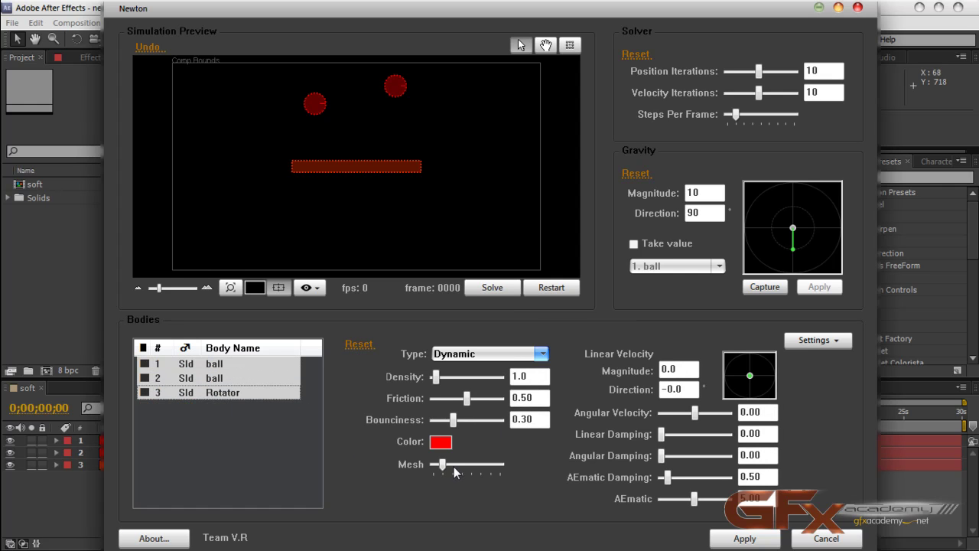
left_click_drag(442, 465, 500, 466)
left_click(736, 115)
left_click_drag(736, 116, 794, 116)
left_click(229, 471)
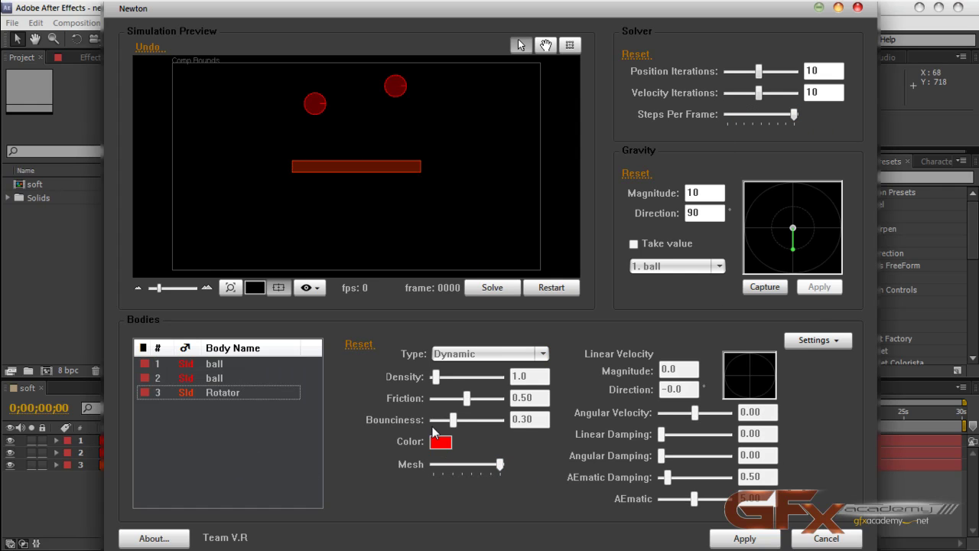
Change the Rotator body's type to AEmatic, preview how the balls land on it, and restart the simulation.
left_click(238, 395)
left_click(479, 354)
left_click(458, 414)
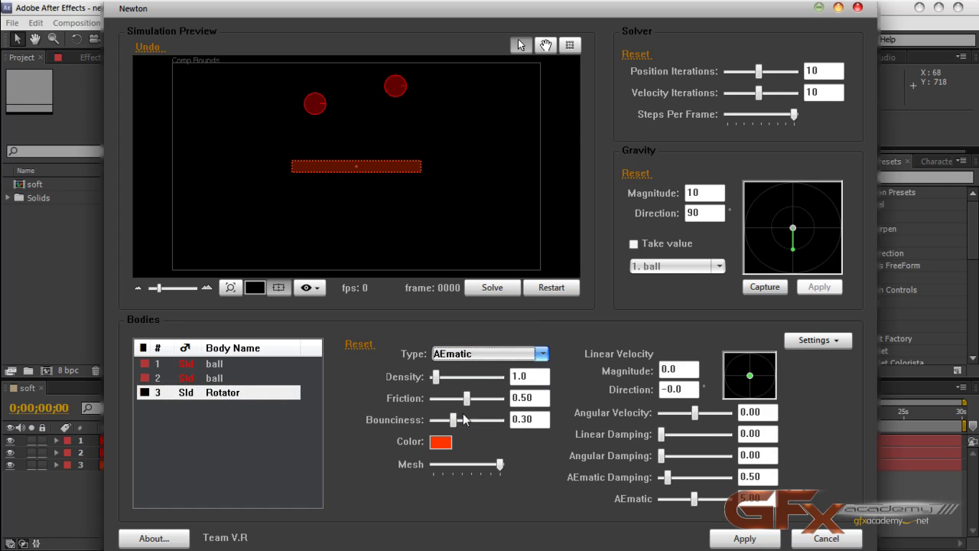
left_click(286, 469)
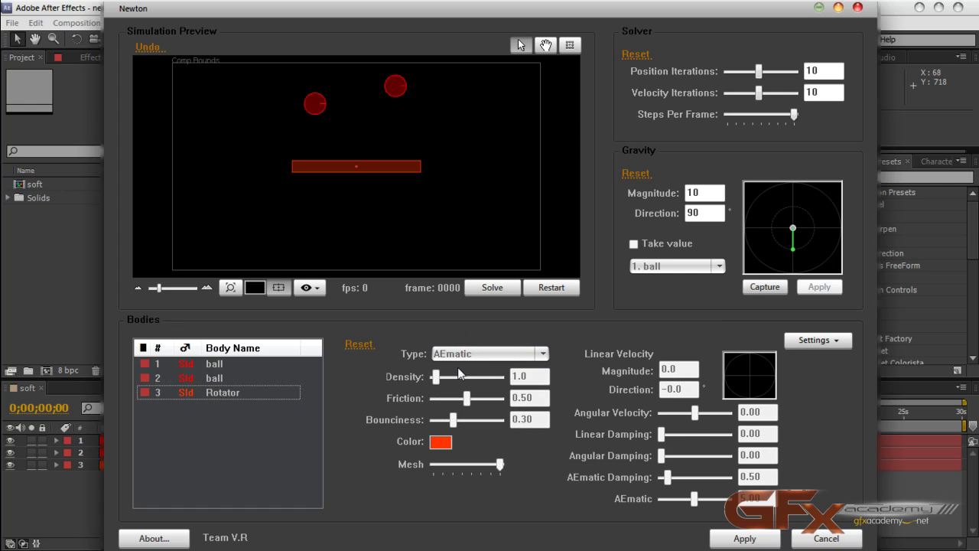
left_click(491, 288)
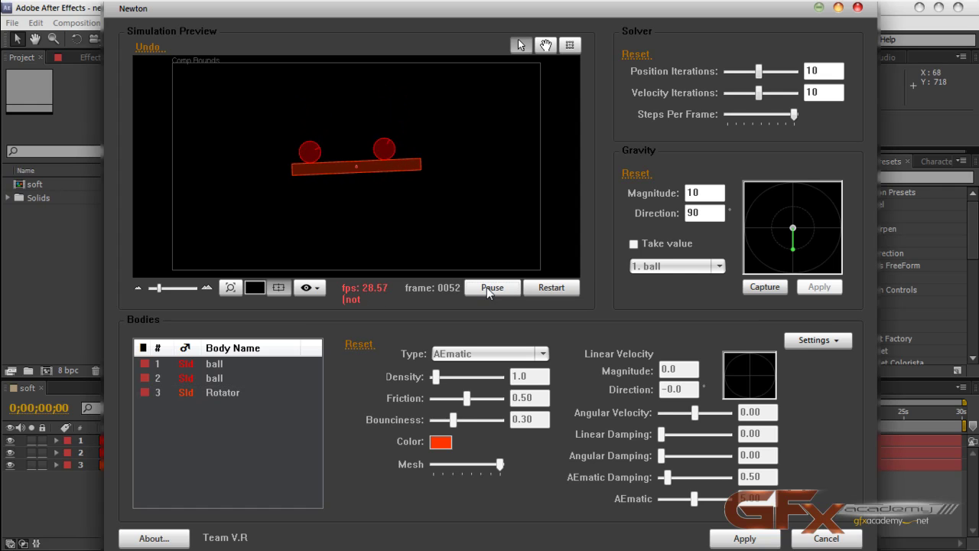
left_click(486, 287)
left_click(546, 289)
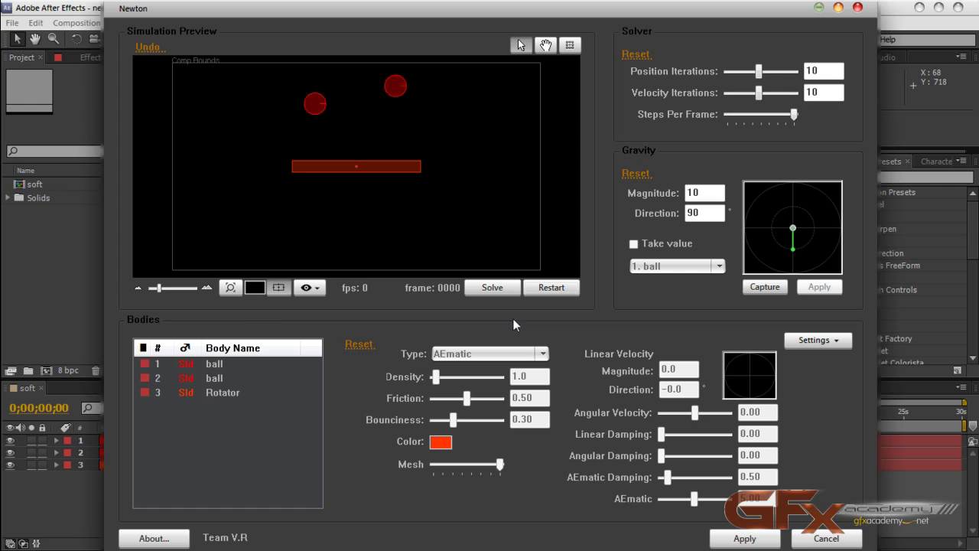
Set the right ball's density to 5, preview the simulation and restart it.
left_click(208, 378)
left_click(539, 375)
left_click_drag(539, 375, 471, 375)
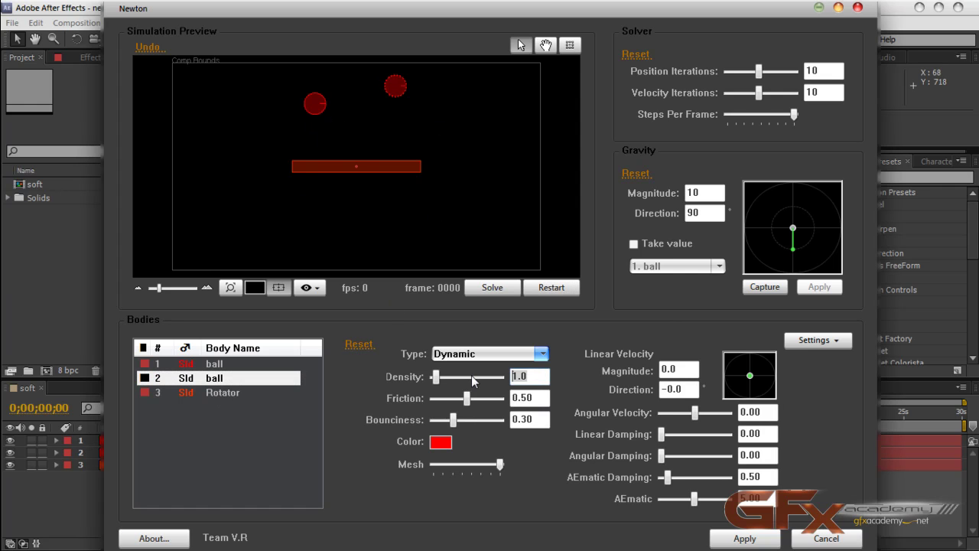
type("5")
key("Tab")
left_click(498, 292)
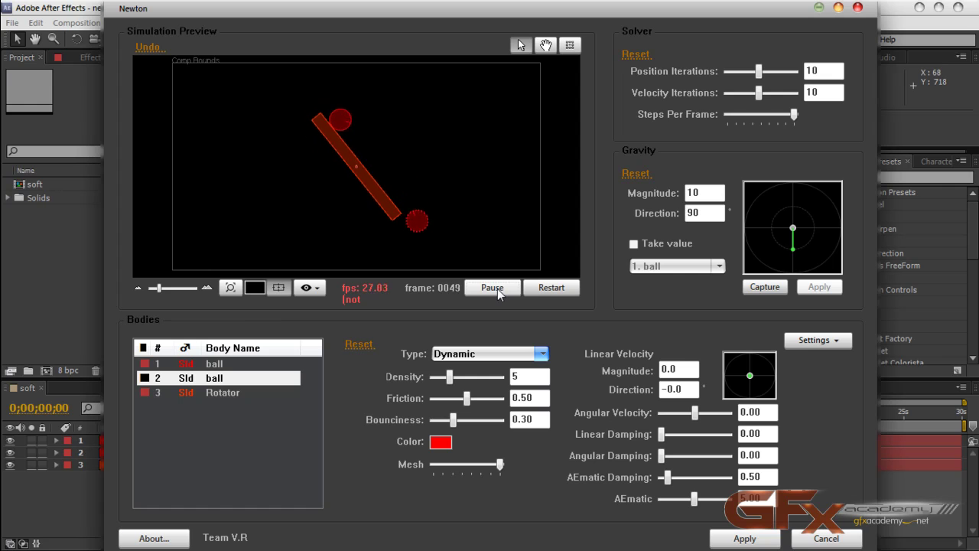
left_click(499, 292)
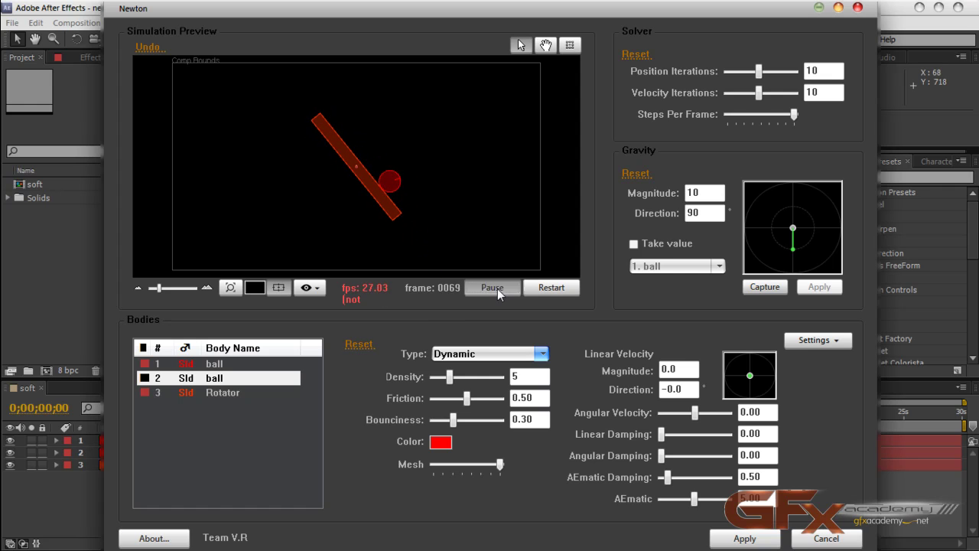
left_click(551, 287)
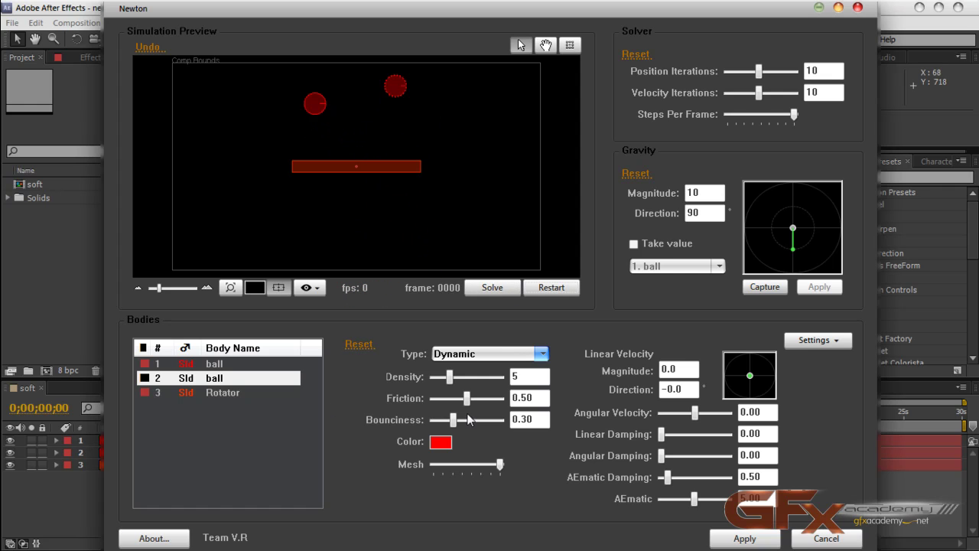
Set the left ball's density to 8, run the simulation and pause it while the bar tilts.
left_click(230, 363)
key("Tab")
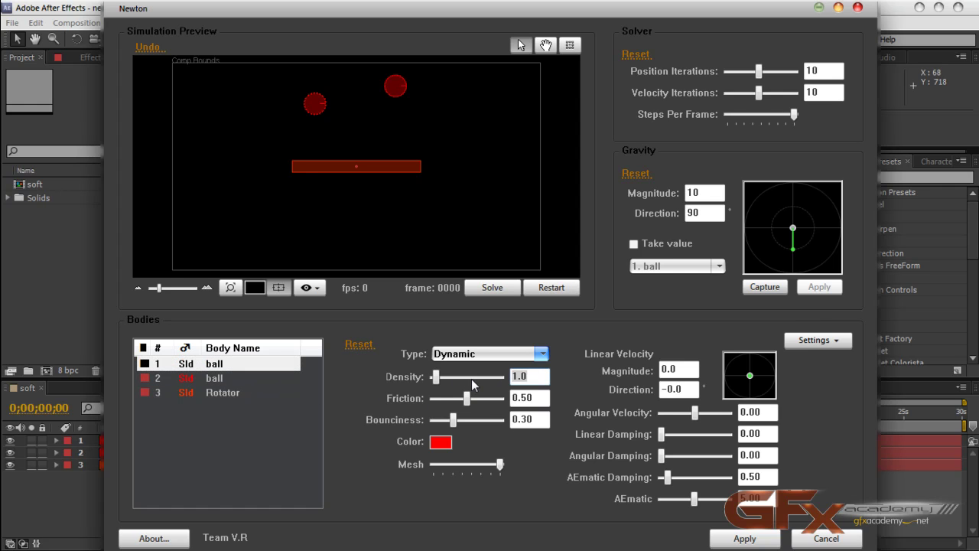
type("8")
left_click(539, 399)
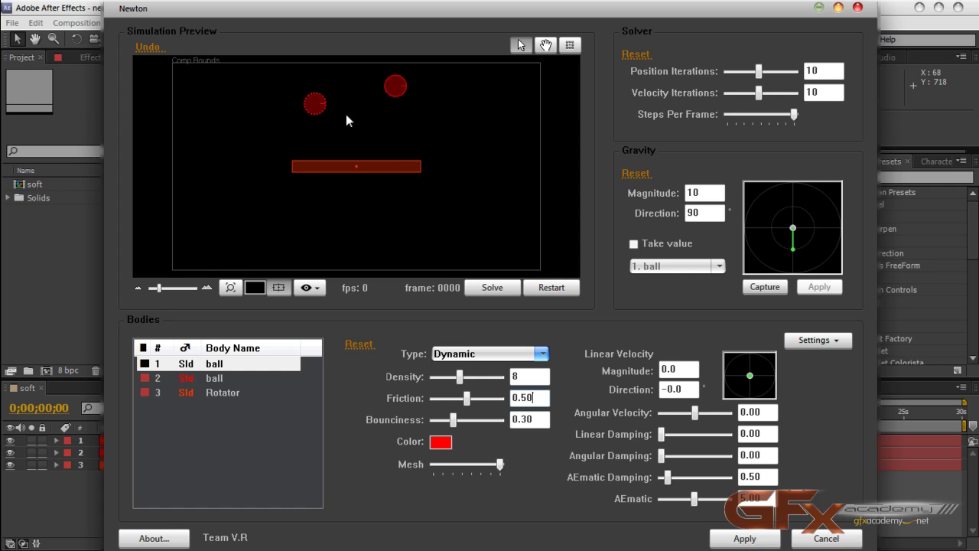
left_click(482, 294)
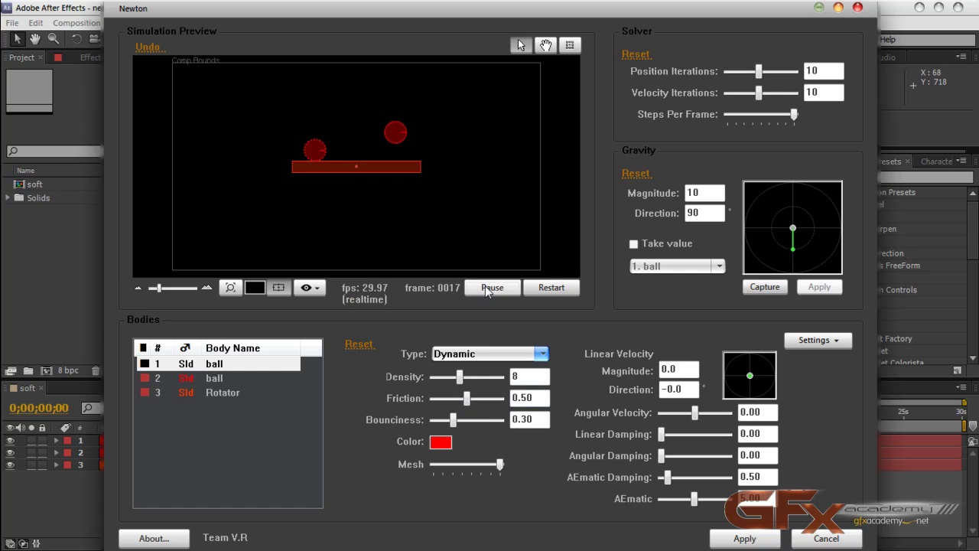
left_click(485, 290)
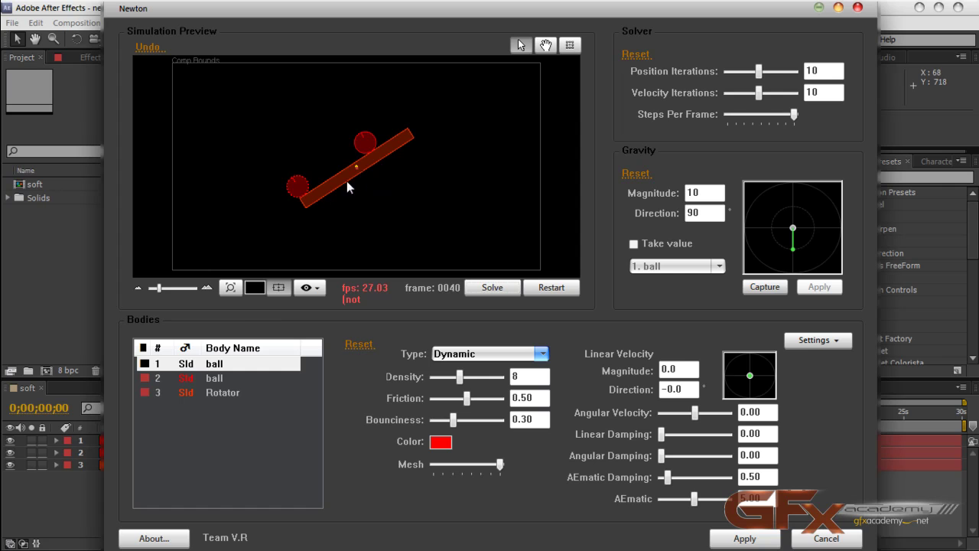
Restart the simulation and set the friction of the left ball and the Rotator to 0.
left_click(547, 288)
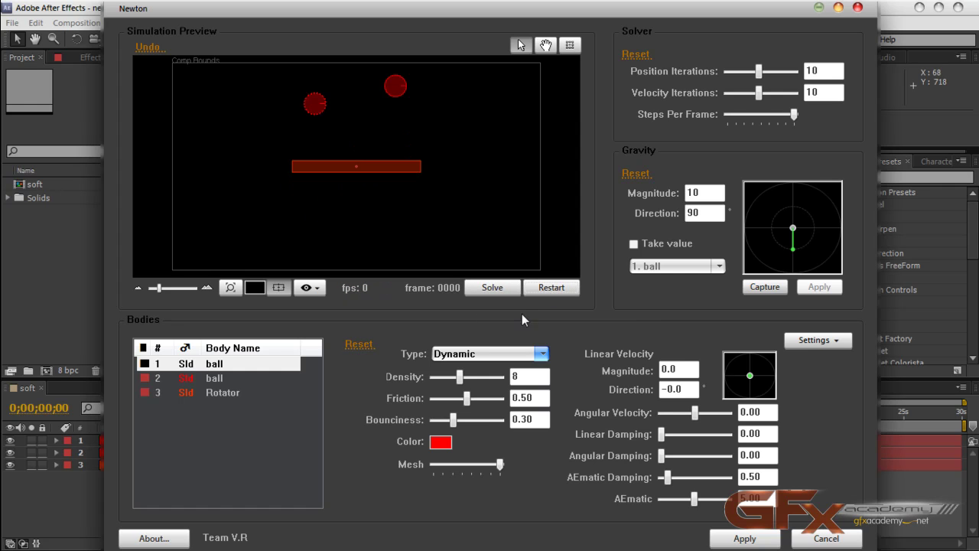
left_click_drag(467, 398, 419, 403)
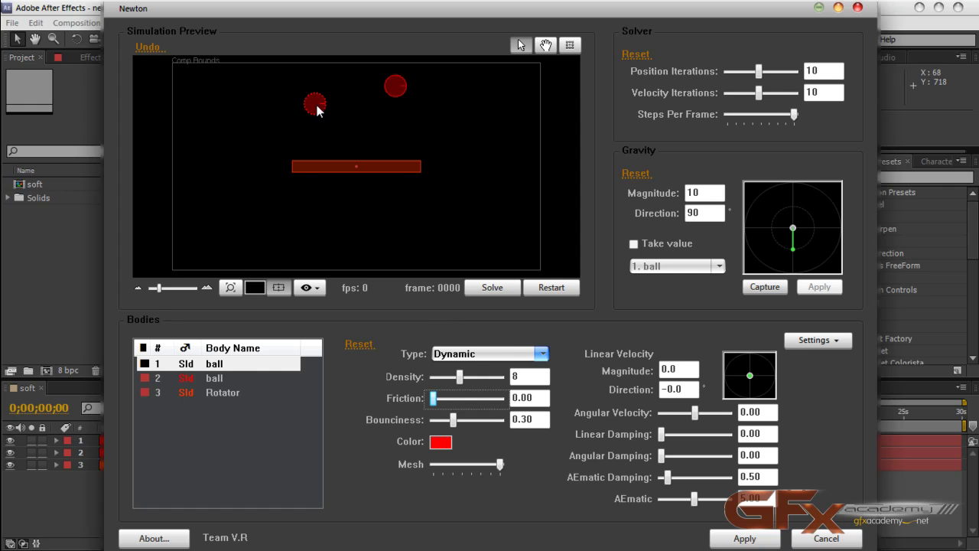
left_click(219, 393)
left_click_drag(467, 399, 410, 397)
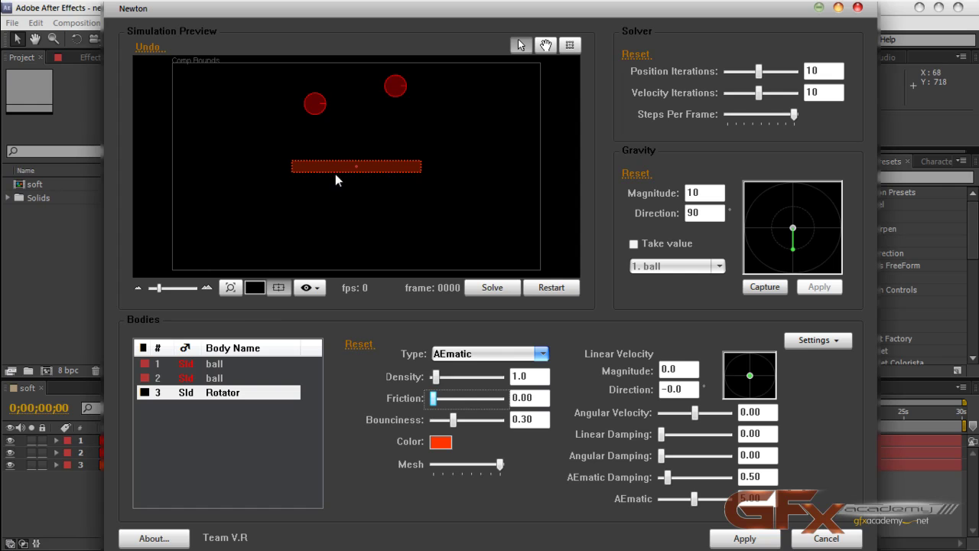
Move the left ball closer to the bar's centre, preview how it lands and restart the simulation.
left_click(315, 105)
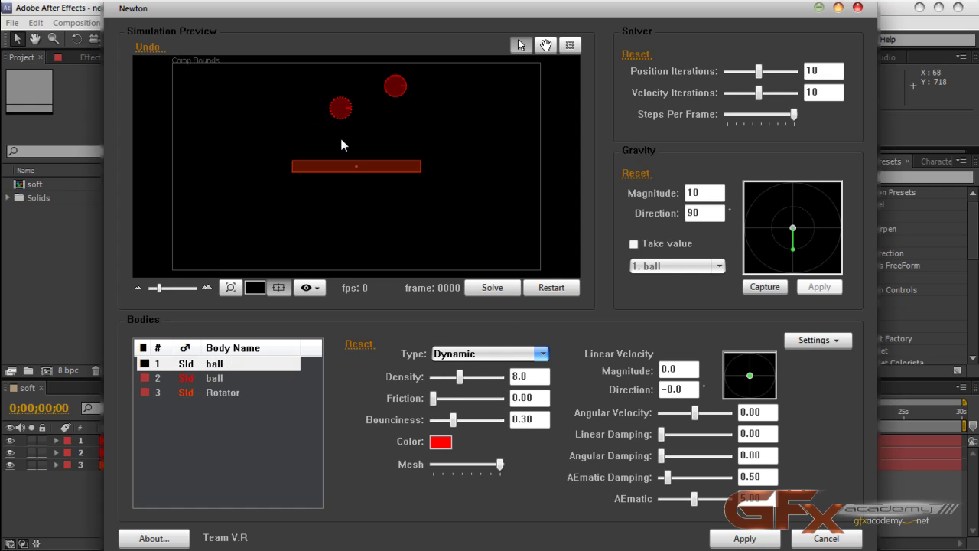
left_click(490, 290)
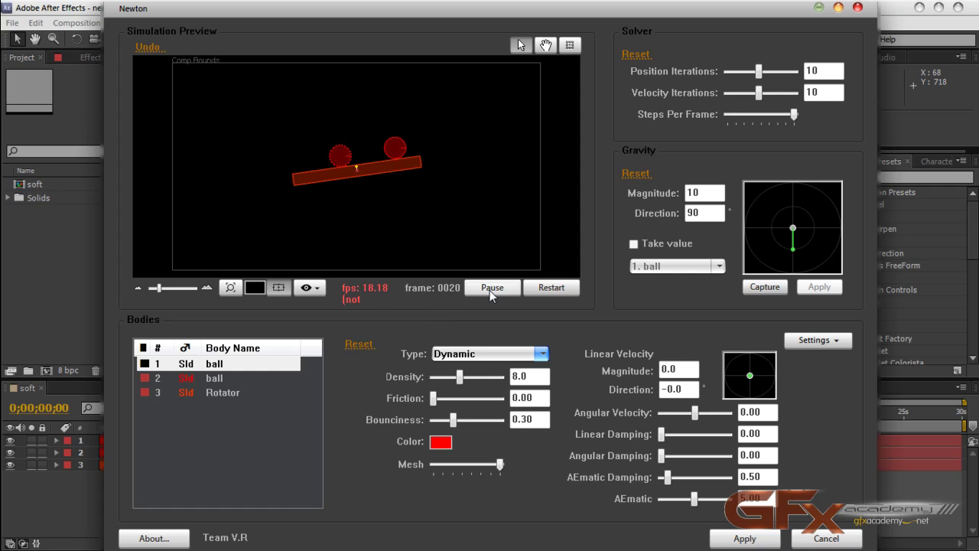
left_click(490, 290)
left_click(490, 291)
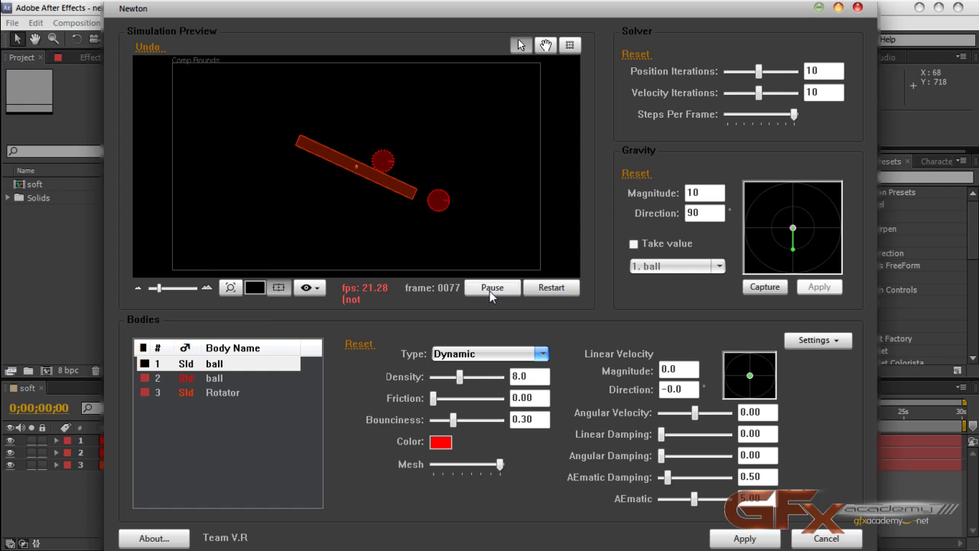
left_click(490, 290)
left_click(545, 292)
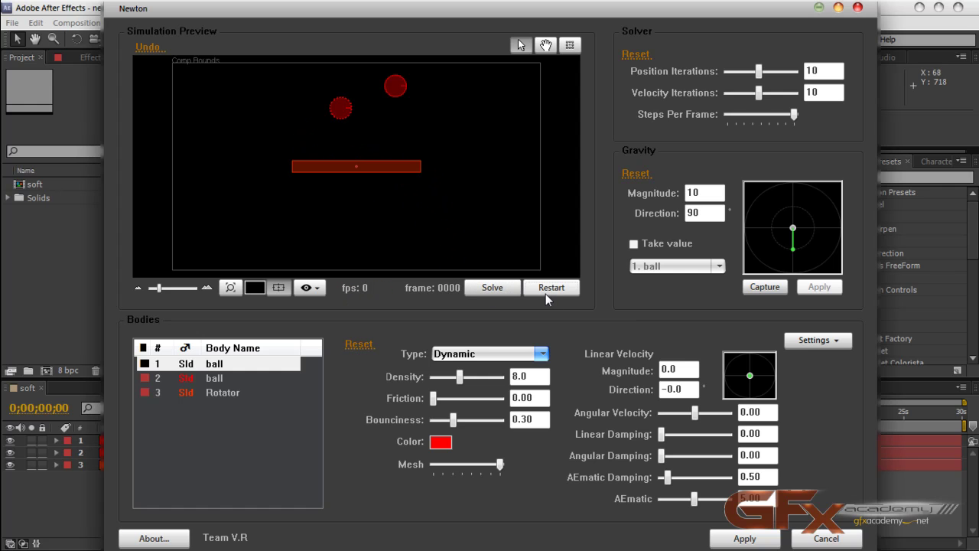
Set the right ball's friction to 0 and its density to 10.2, run the simulation and pause it.
left_click(222, 386)
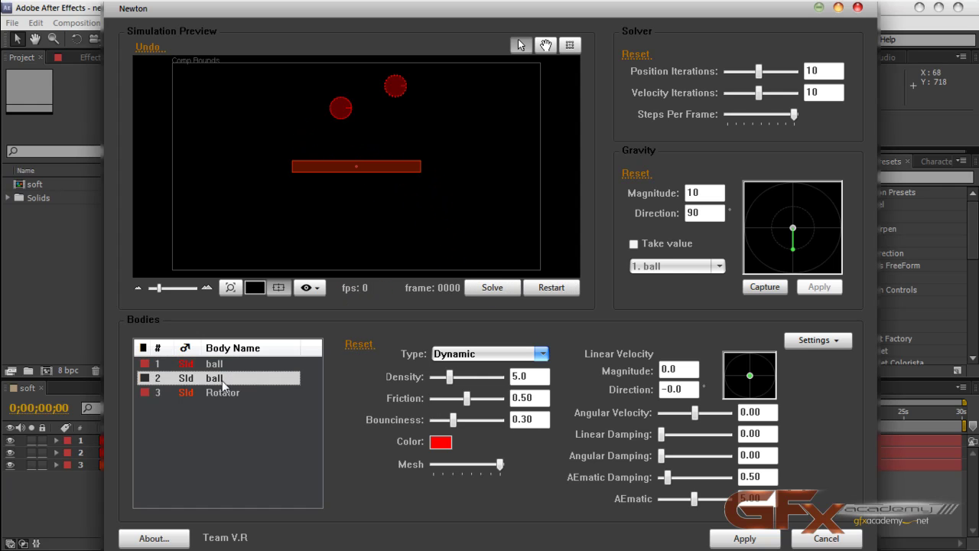
left_click_drag(467, 399, 396, 397)
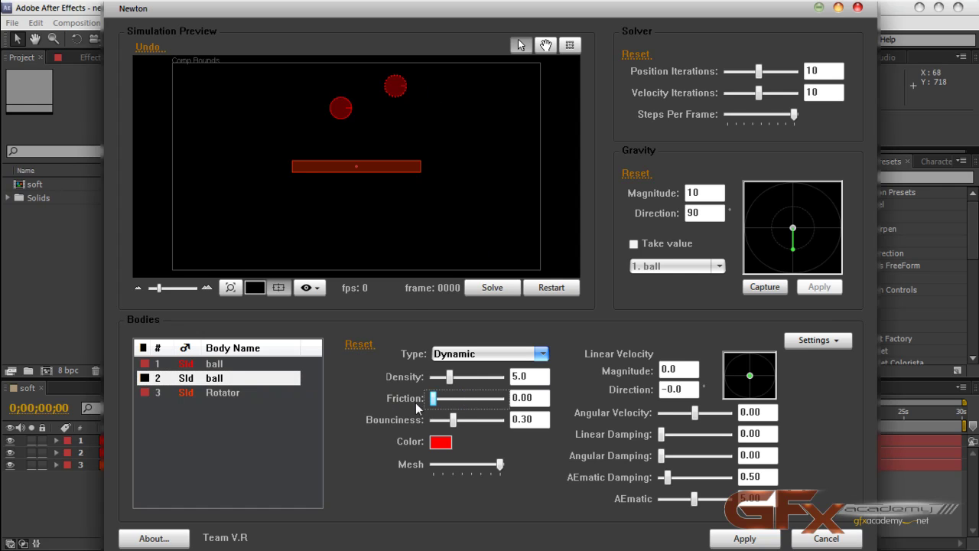
left_click_drag(453, 381, 470, 381)
left_click(493, 287)
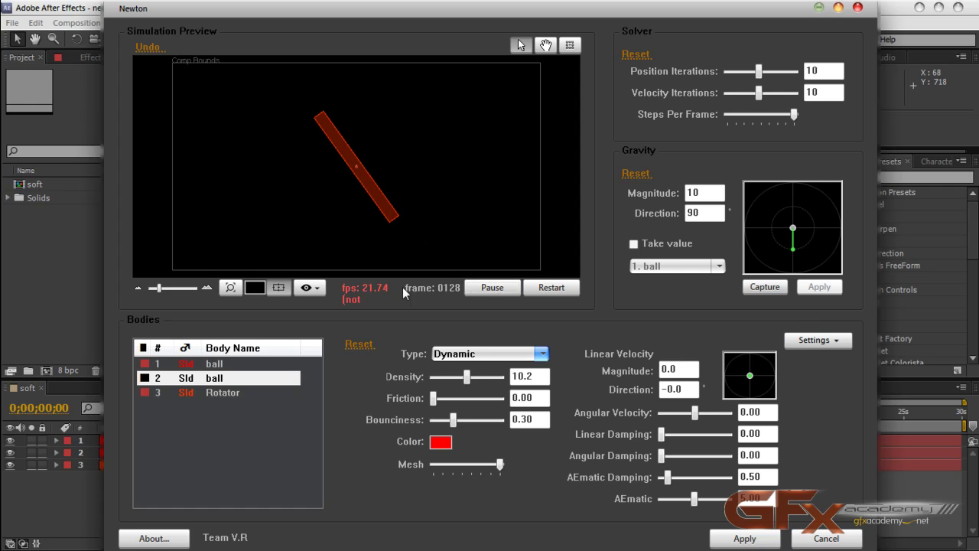
left_click(494, 287)
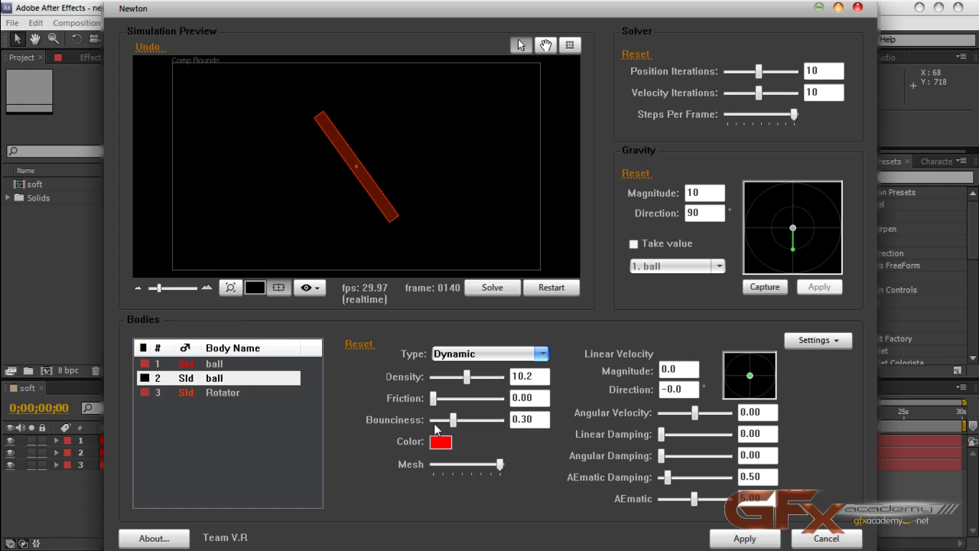
Set the left ball's bounciness to 0.86, run the simulation and pause it while the bar tilts.
left_click(218, 364)
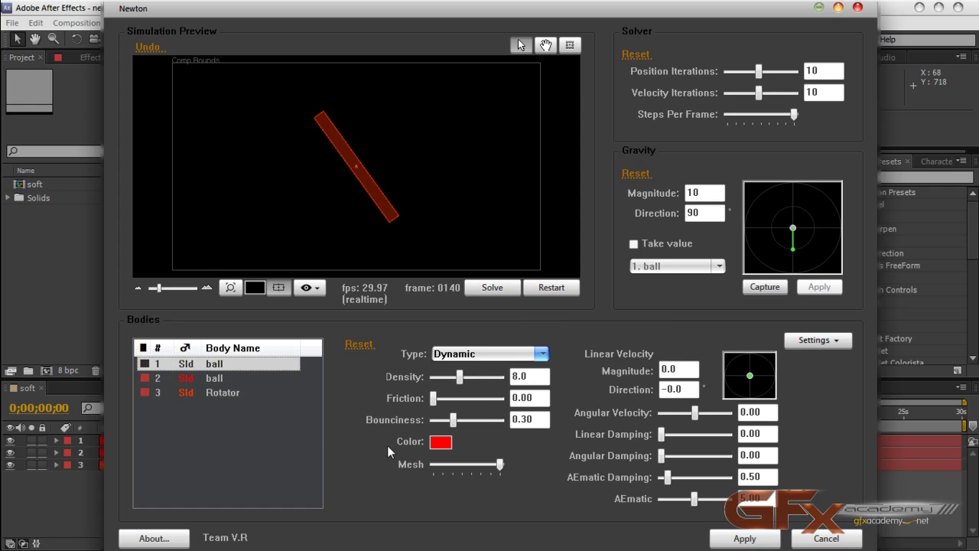
left_click(453, 423)
left_click(482, 289)
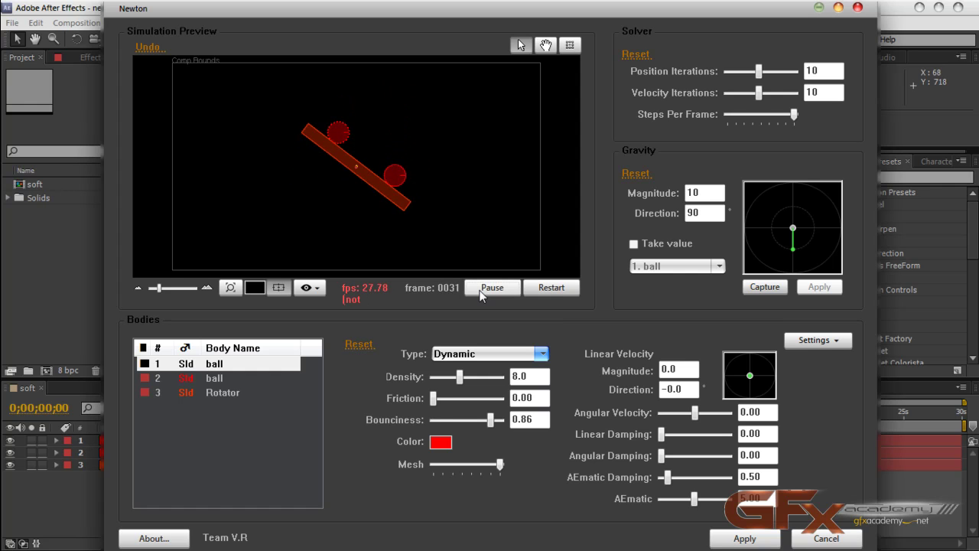
left_click(483, 290)
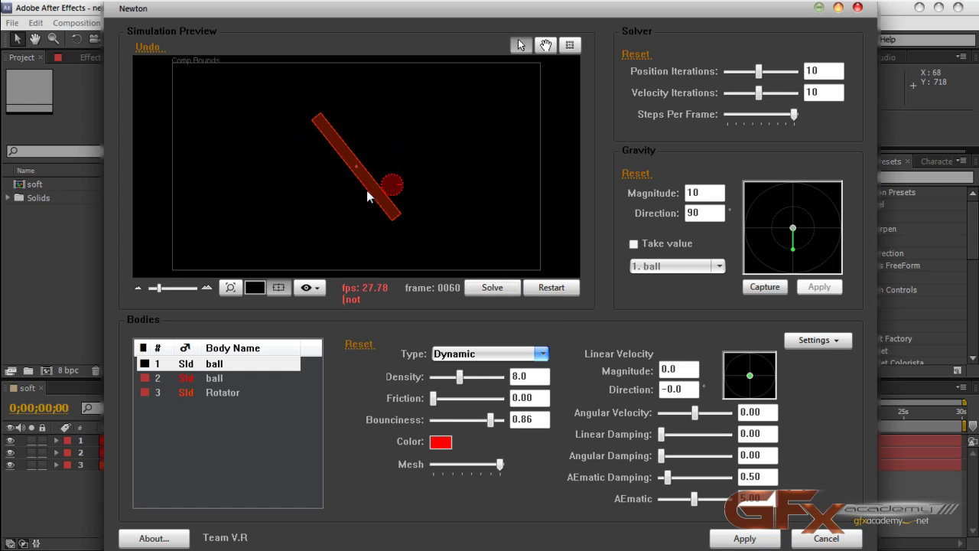
Change the Rotator body's type to Static, run the simulation and pause it.
left_click(480, 353)
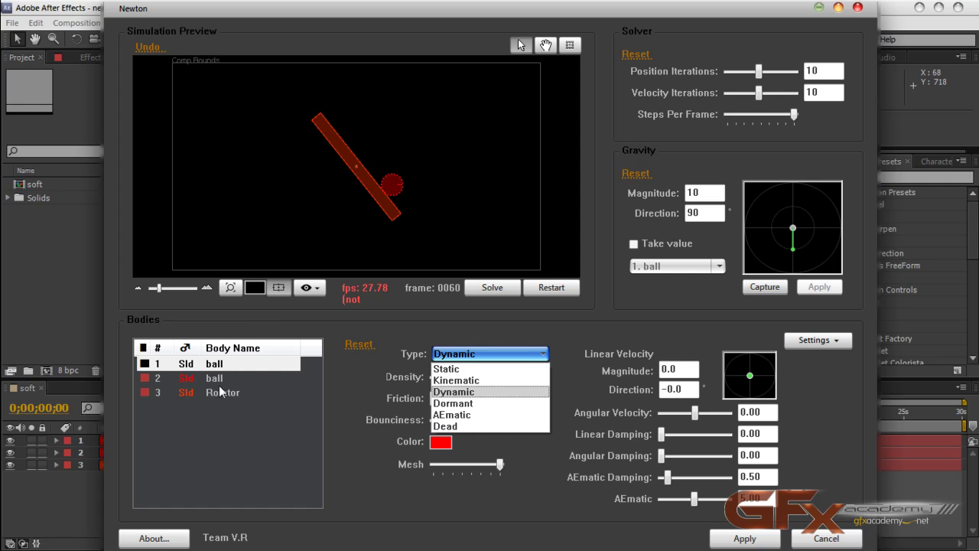
left_click(220, 392)
left_click(244, 394)
left_click(443, 356)
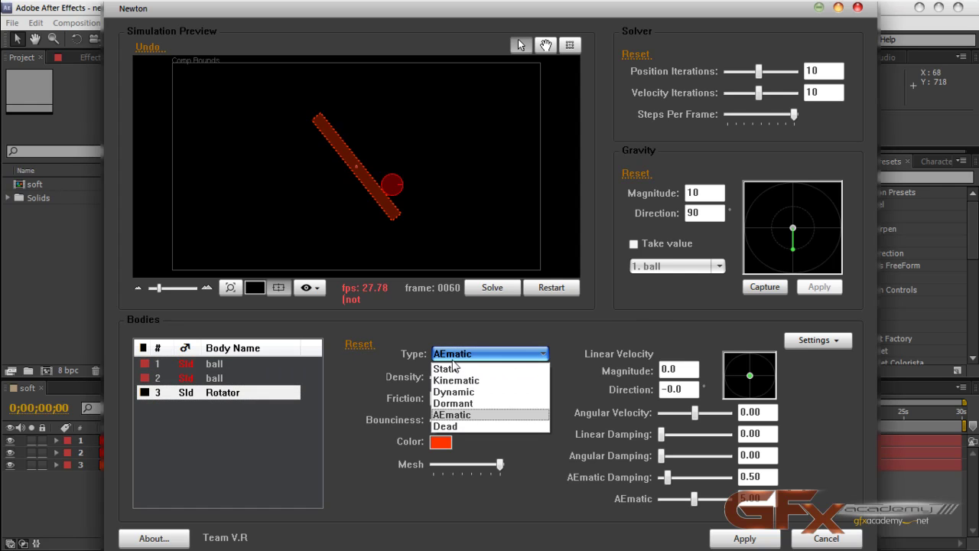
left_click(446, 368)
left_click(489, 290)
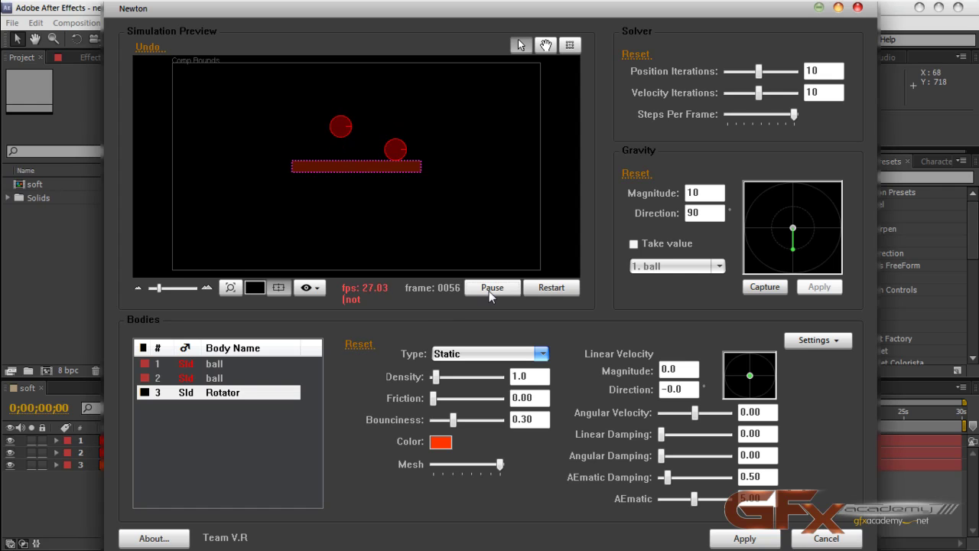
left_click(489, 288)
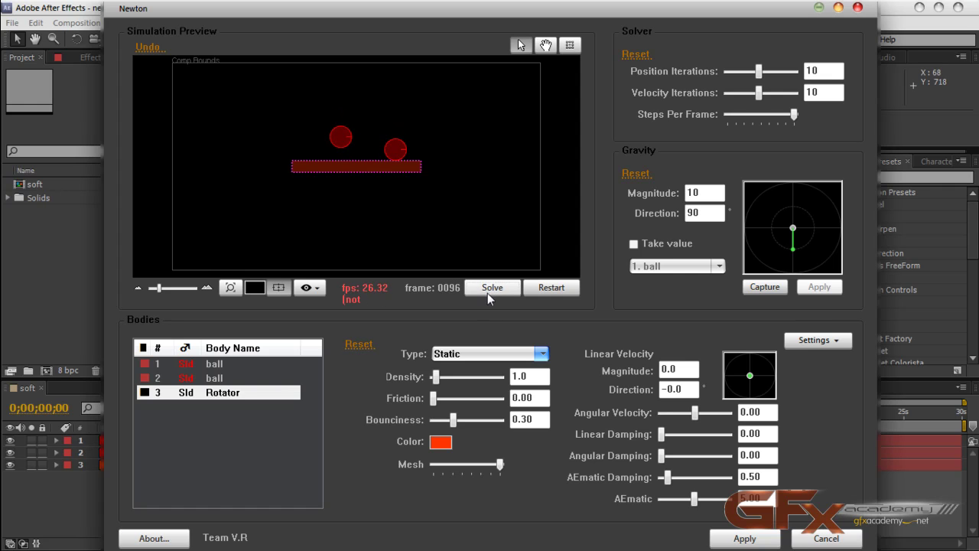
Set the right ball's bounciness to 0.88 and run the simulation to preview its bouncing.
left_click(225, 378)
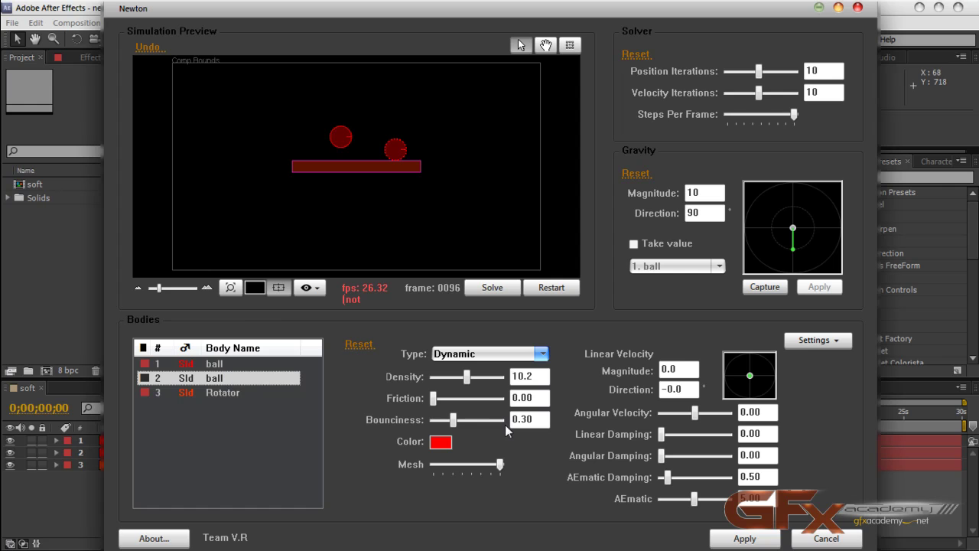
left_click(456, 421)
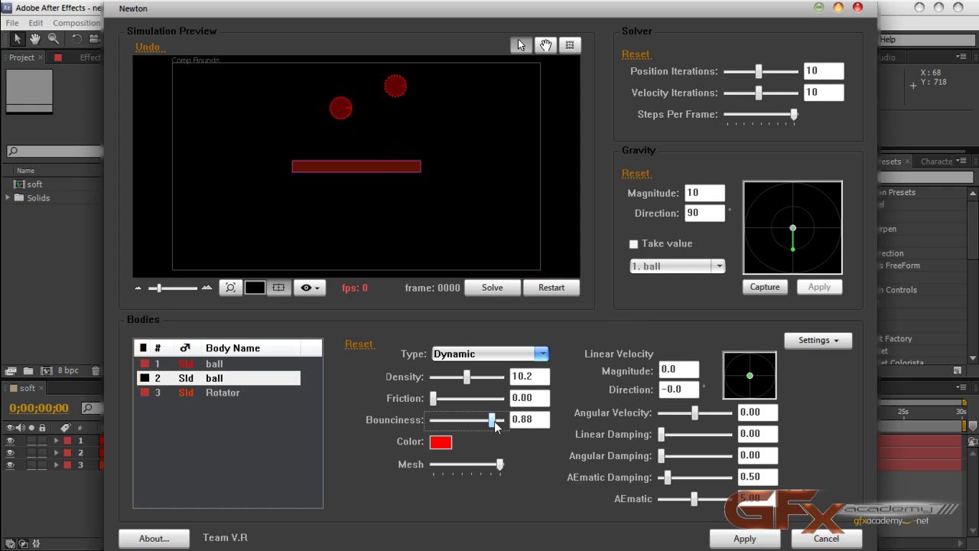
left_click(477, 290)
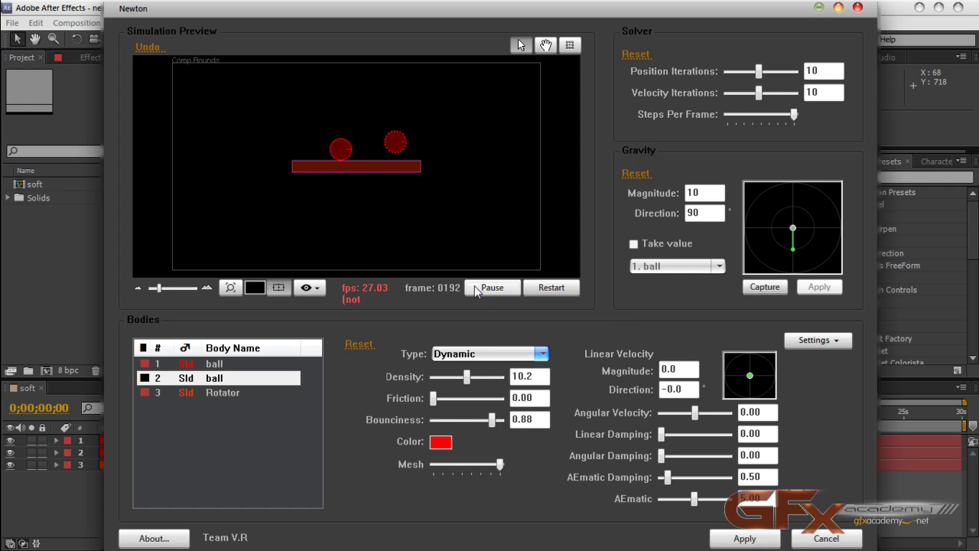
left_click(479, 357)
left_click(460, 330)
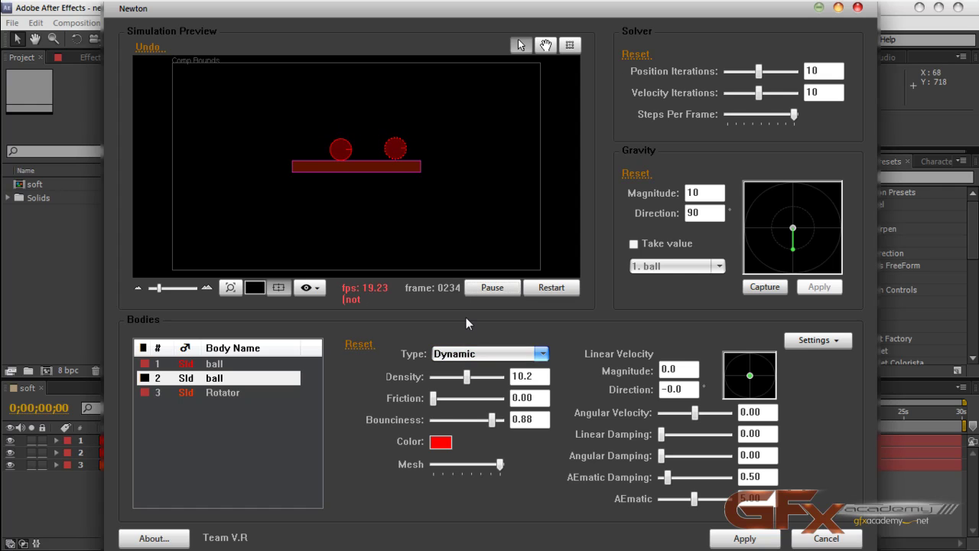
Try a friction of 0.45 on the right ball, return it to 0 and restart the simulation.
left_click(434, 398)
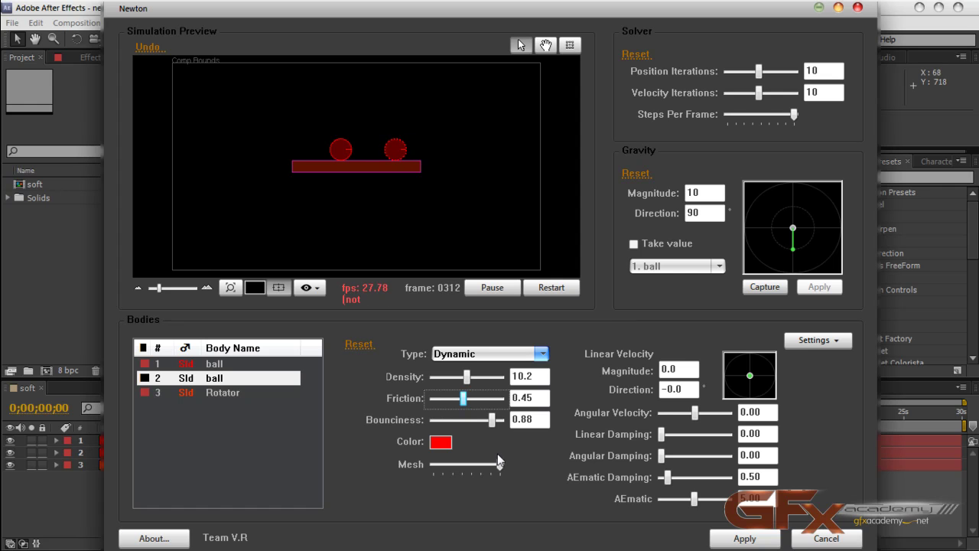
left_click_drag(464, 403, 434, 400)
left_click(492, 287)
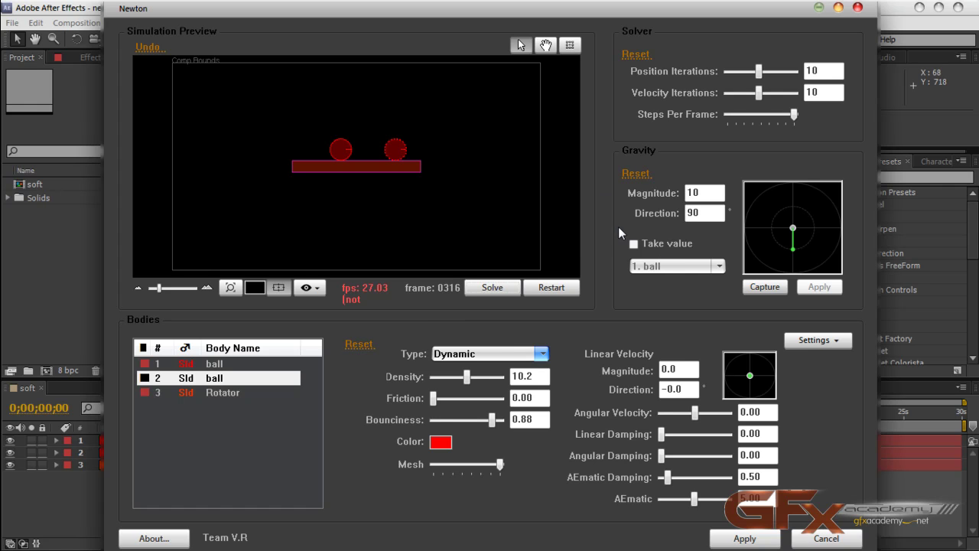
left_click(551, 293)
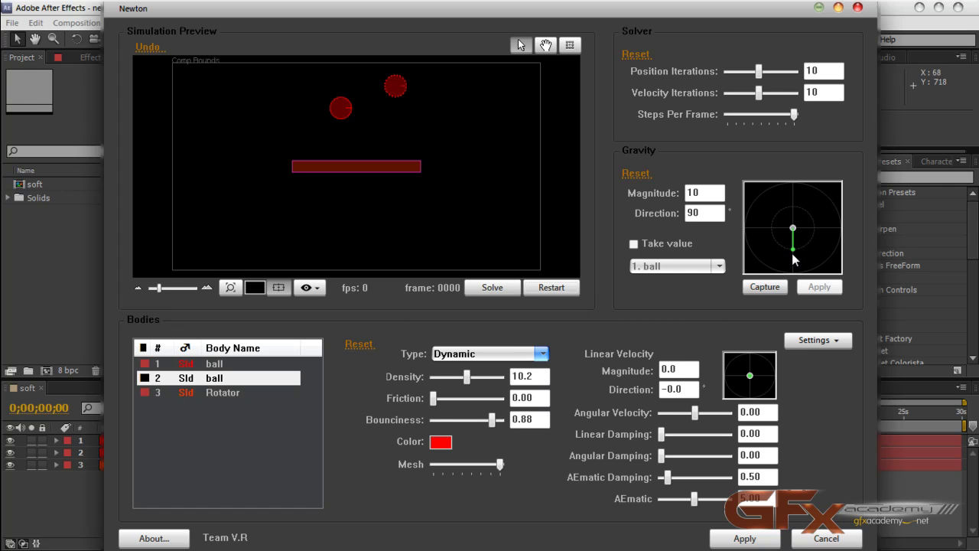
Lower the gravity magnitude to 4.7, preview the fall, raise it to 12.7 and restart the simulation.
left_click_drag(794, 252, 794, 244)
left_click(493, 289)
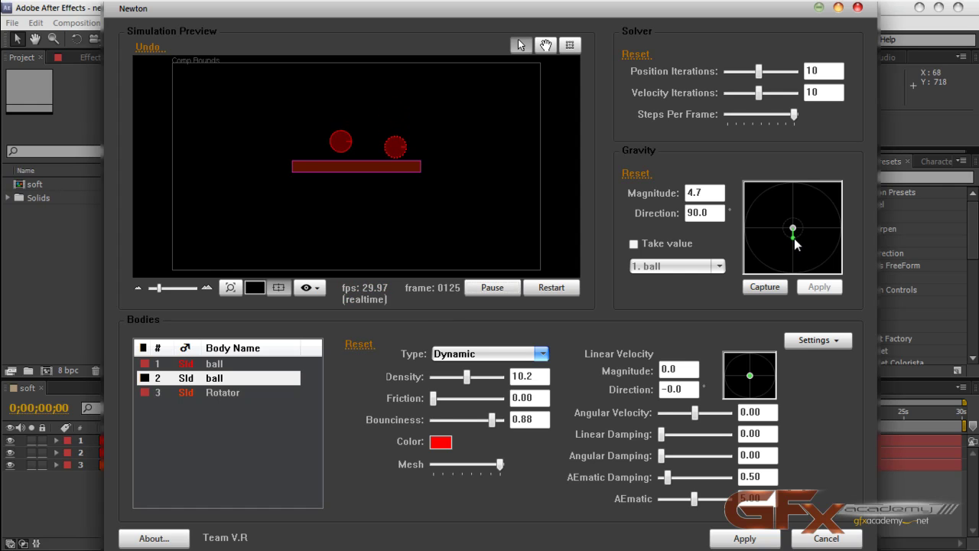
mouse_move(795, 244)
left_mouse_down()
mouse_move(797, 211)
mouse_move(786, 227)
mouse_move(792, 255)
left_mouse_up()
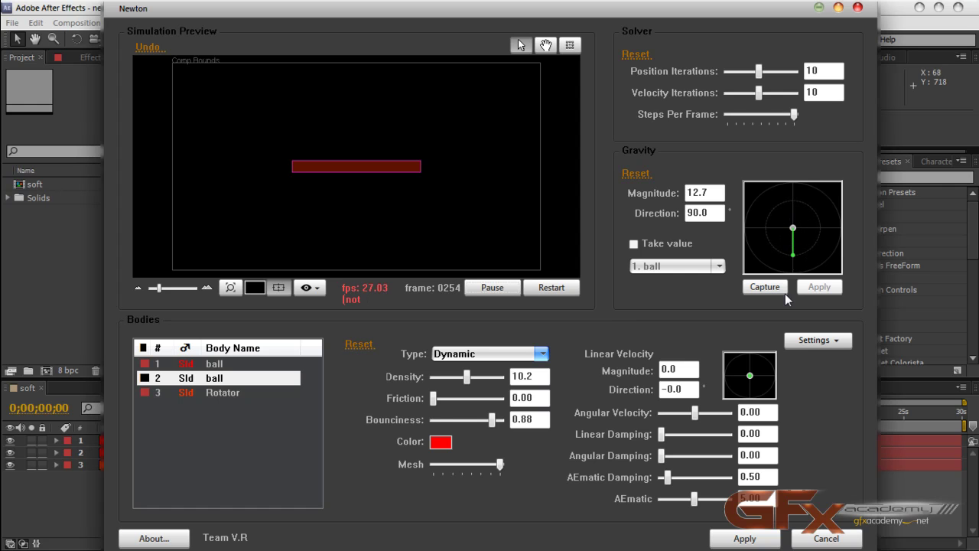
left_click(537, 290)
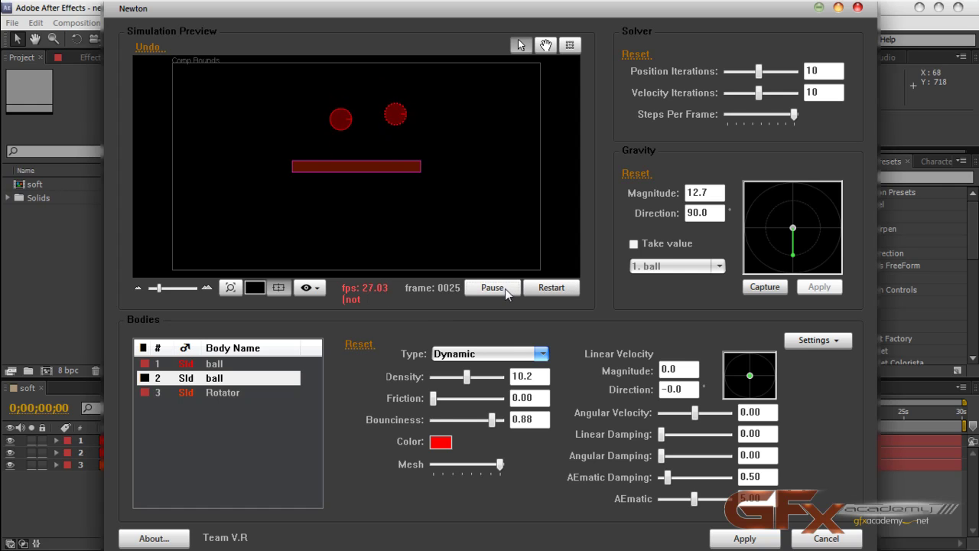
Try a gravity magnitude of 9.7 in a new run, reset gravity to magnitude 10 and direction 90°, and pause the simulation.
mouse_move(792, 254)
left_mouse_down()
mouse_move(794, 243)
mouse_move(794, 262)
mouse_move(802, 262)
mouse_move(773, 258)
mouse_move(814, 258)
mouse_move(788, 259)
mouse_move(789, 239)
mouse_move(764, 236)
mouse_move(733, 206)
mouse_move(811, 246)
mouse_move(746, 207)
mouse_move(794, 249)
left_mouse_up()
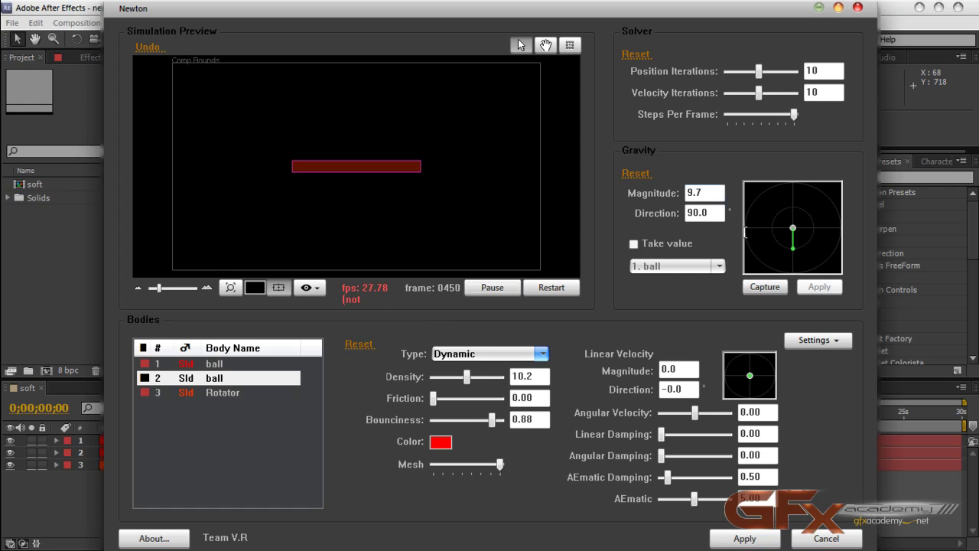
left_click(555, 285)
left_click(504, 288)
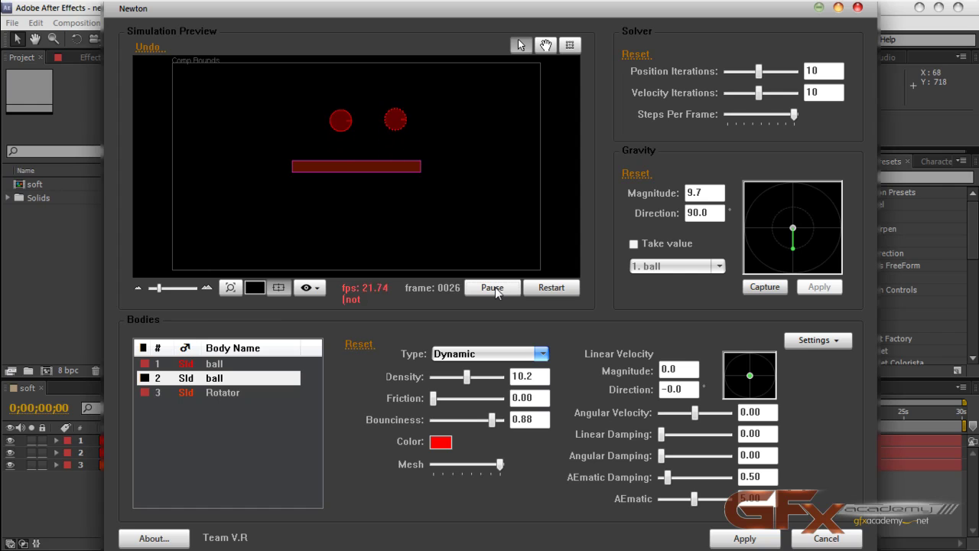
type("10")
key("Return")
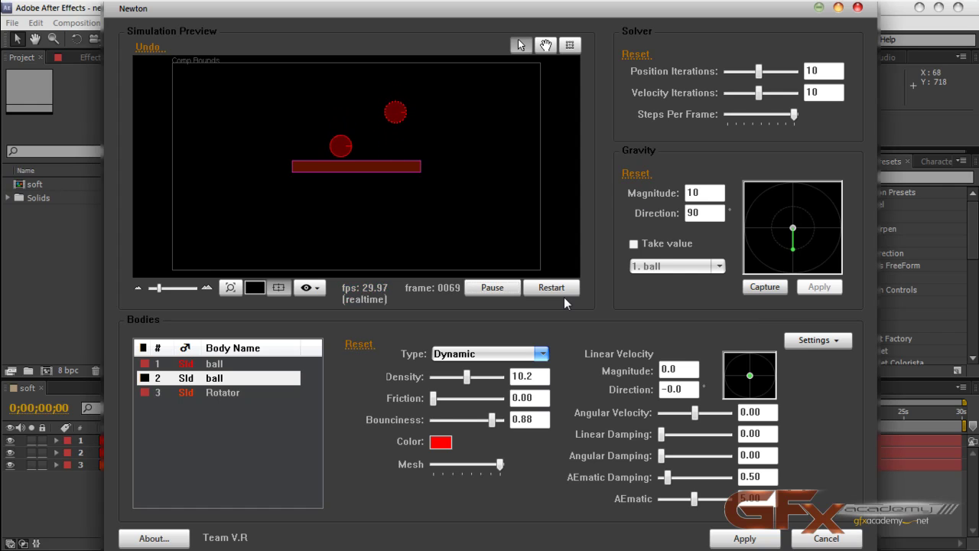
left_click(503, 291)
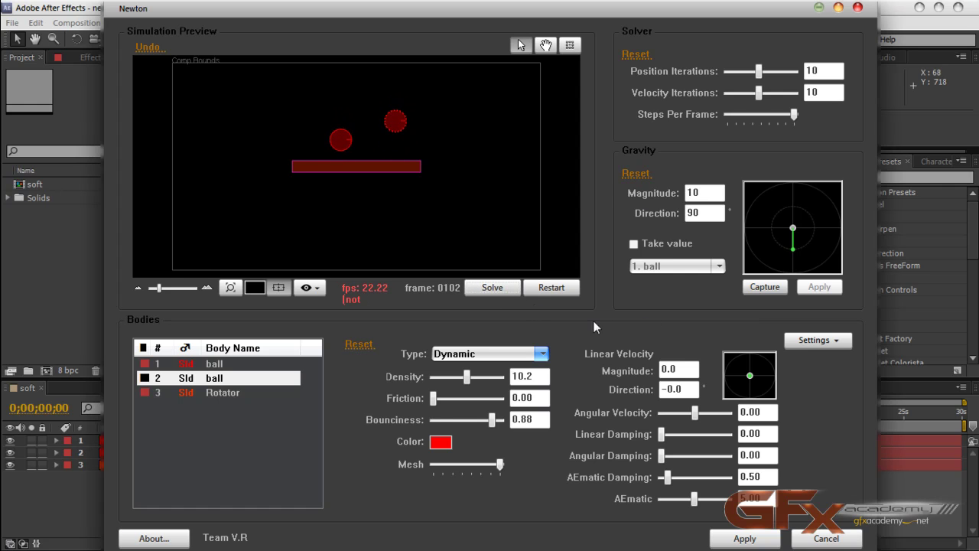
Point gravity horizontally with direction 0° and magnitude 10.7, preview the balls' motion and restart the simulation.
left_click_drag(794, 250, 816, 229)
left_click(551, 288)
left_click(492, 288)
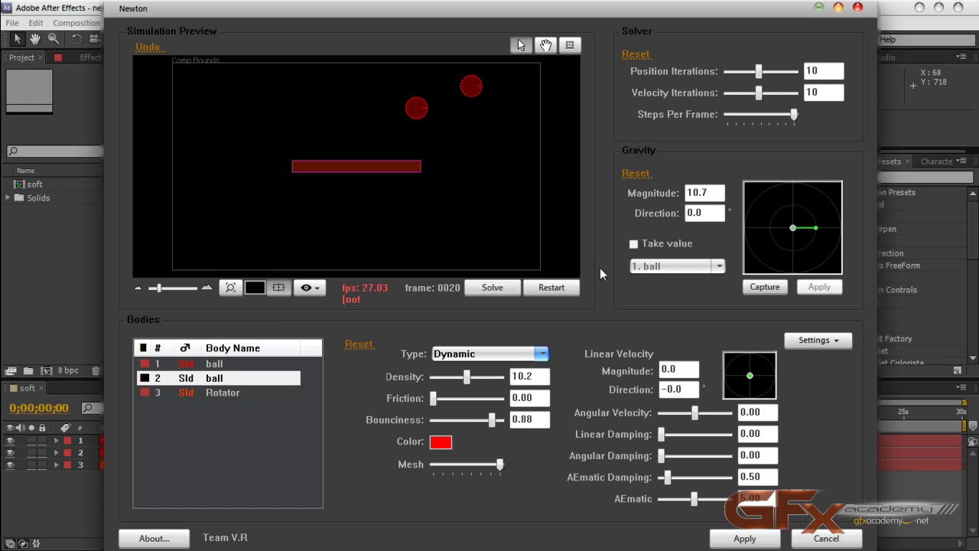
left_click(551, 288)
Set a slanted gravity with direction 74.1° and magnitude 9.7, and run the simulation.
left_click_drag(811, 234, 796, 249)
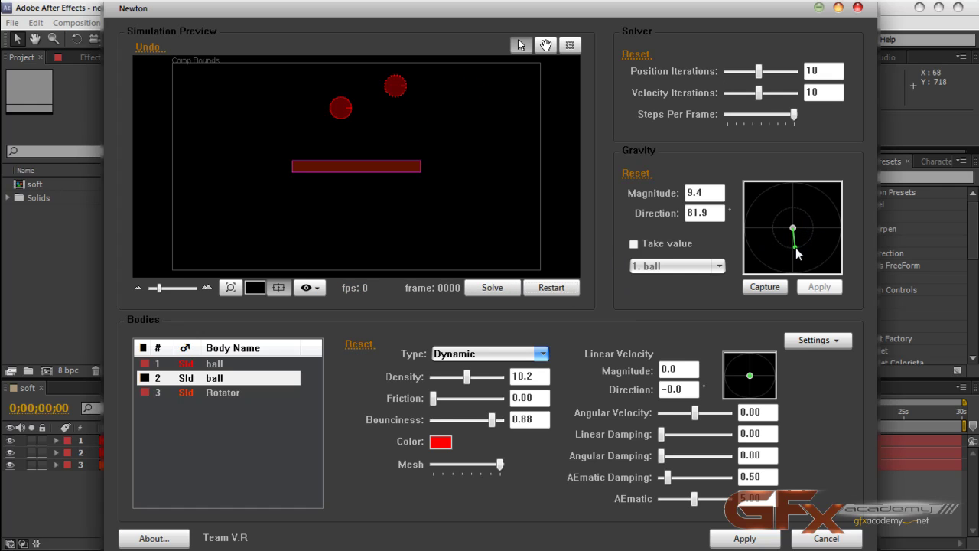
left_click(505, 289)
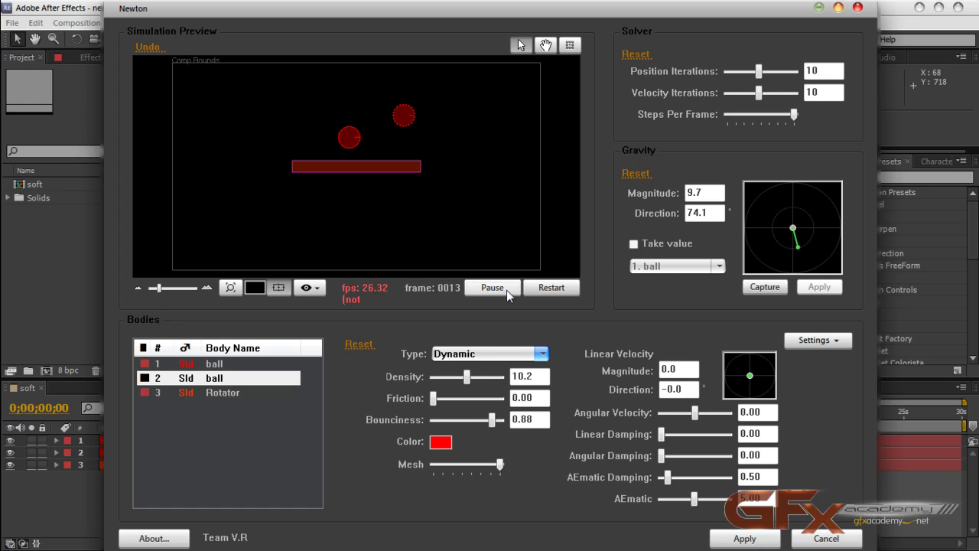
Restart the simulation and move the Rotator bar lower in the simulation preview, farther beneath the two balls.
left_click(551, 292)
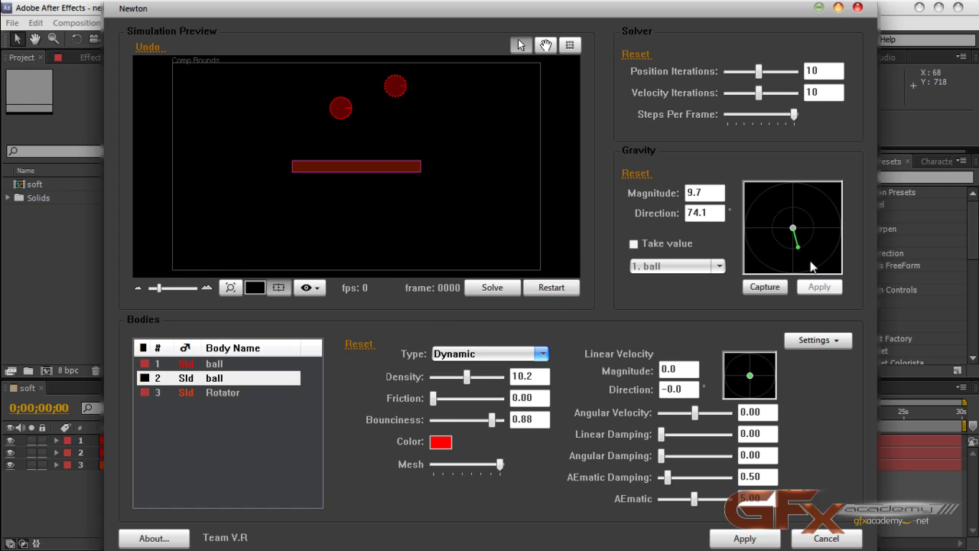
left_click(371, 167)
left_click_drag(423, 176, 419, 210)
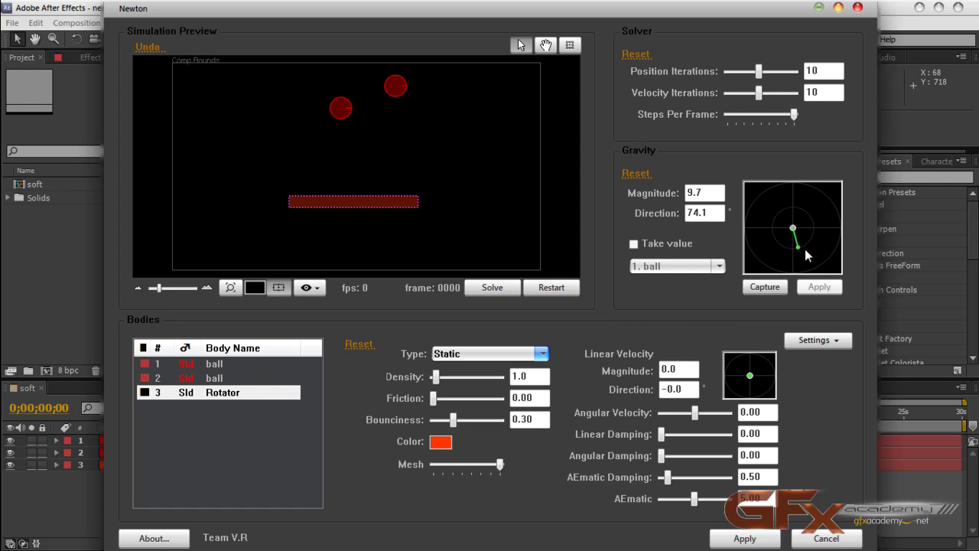
Capture gravity changes during the simulation, varying the vector through 10.7 at 90° to 8.0 at 48.4°, and apply the capture as a Gravity Controller.
left_click_drag(796, 246, 795, 242)
left_click(491, 289)
left_click(798, 238)
mouse_move(798, 239)
left_mouse_down()
mouse_move(806, 232)
mouse_move(779, 235)
mouse_move(793, 246)
left_mouse_up()
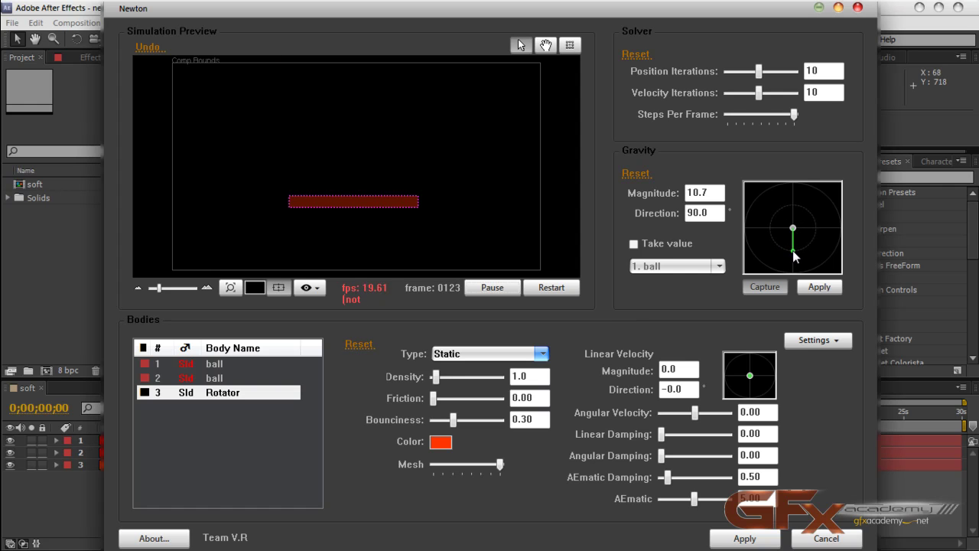
left_click_drag(793, 250, 805, 240)
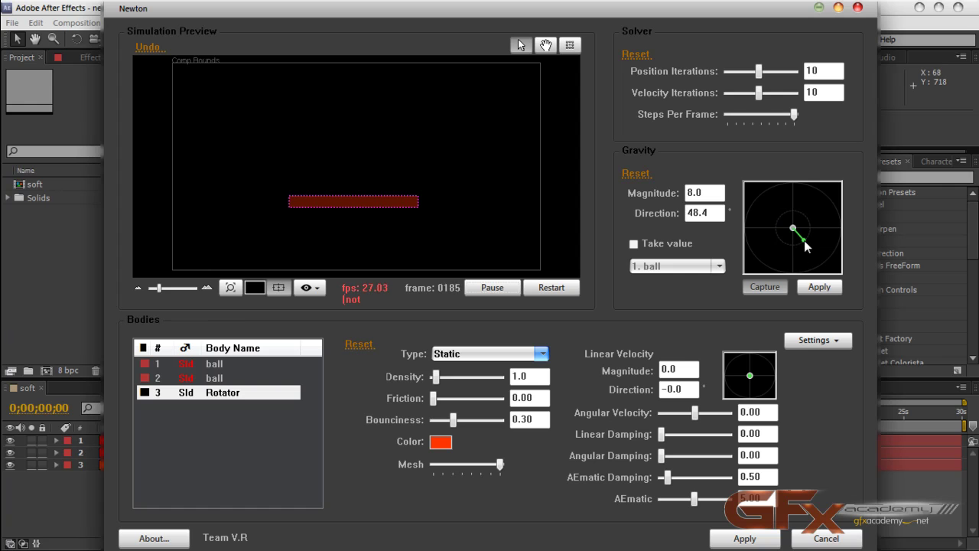
left_click(817, 286)
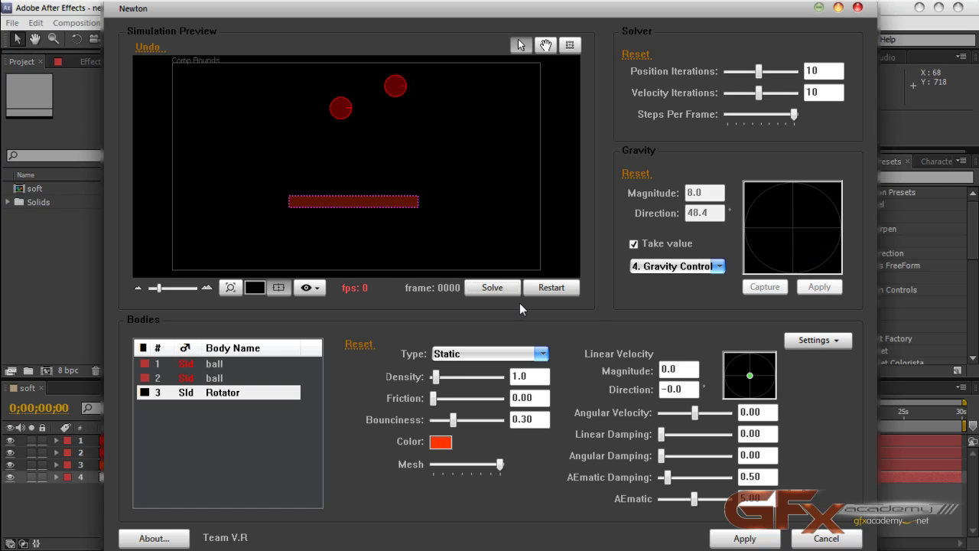
Preview the balls' motion driven by the first captured Gravity Controller, pause it and restart the simulation.
left_click(497, 289)
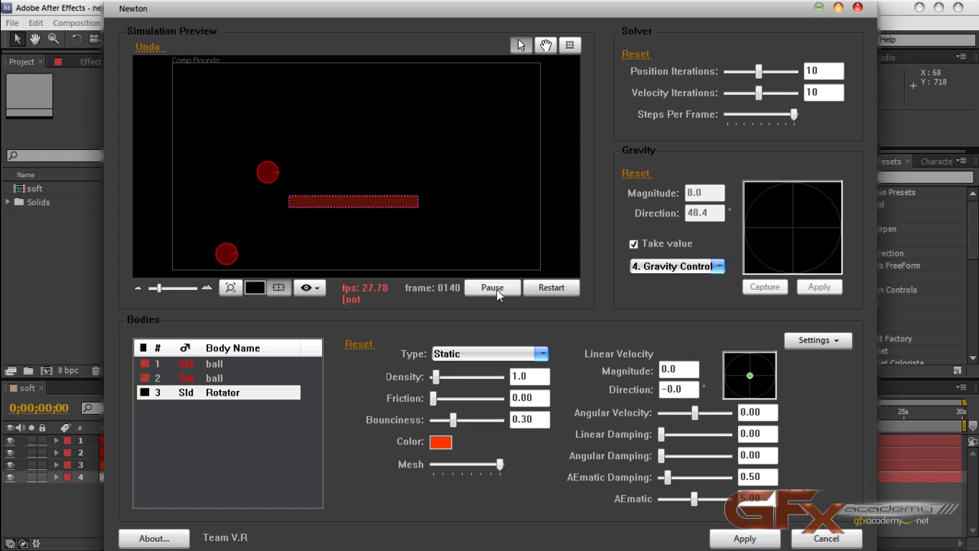
left_click(497, 289)
left_click(550, 285)
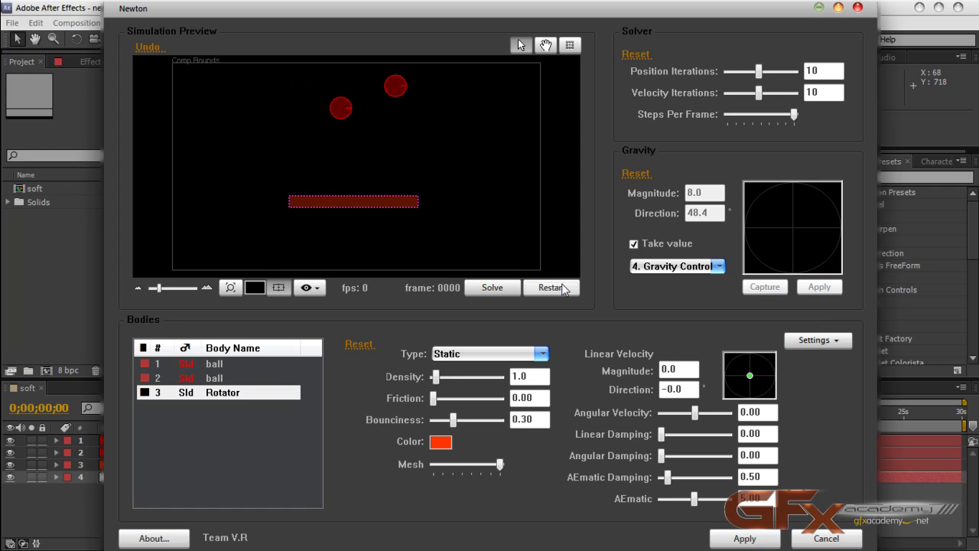
Reset gravity to magnitude 10 and direction 90°, lower the magnitude to 7.0 during a test run, and restart the simulation.
left_click(635, 173)
left_click(497, 289)
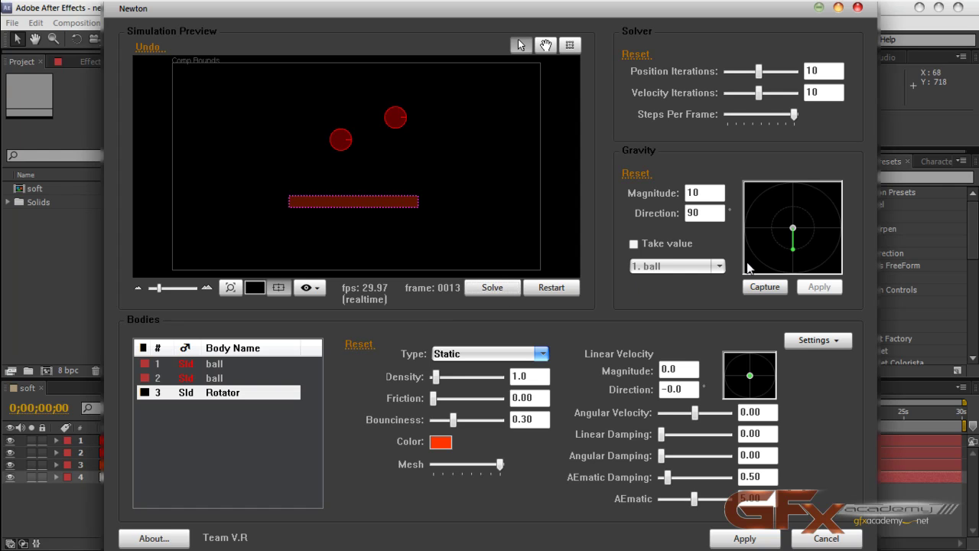
left_click(501, 289)
left_click(795, 246)
left_click_drag(796, 251, 793, 243)
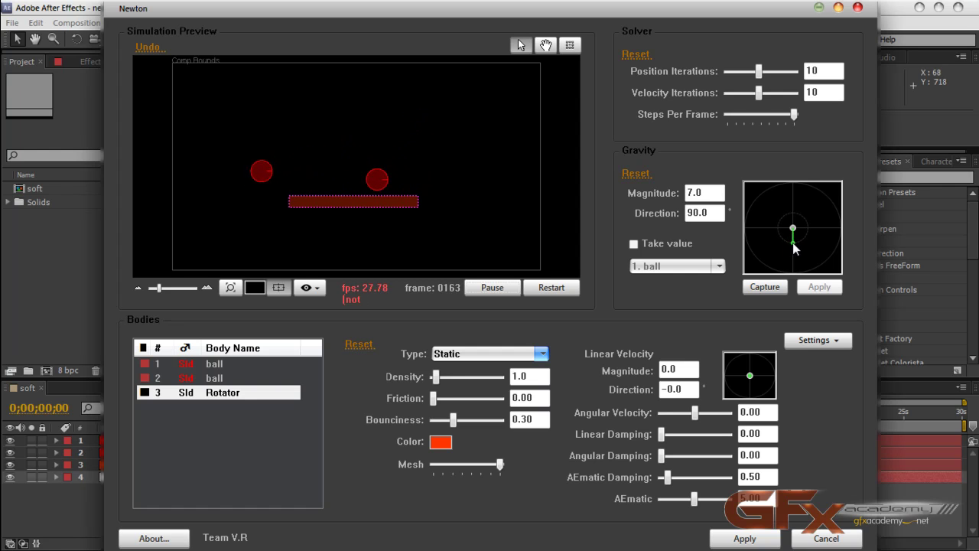
left_click(557, 290)
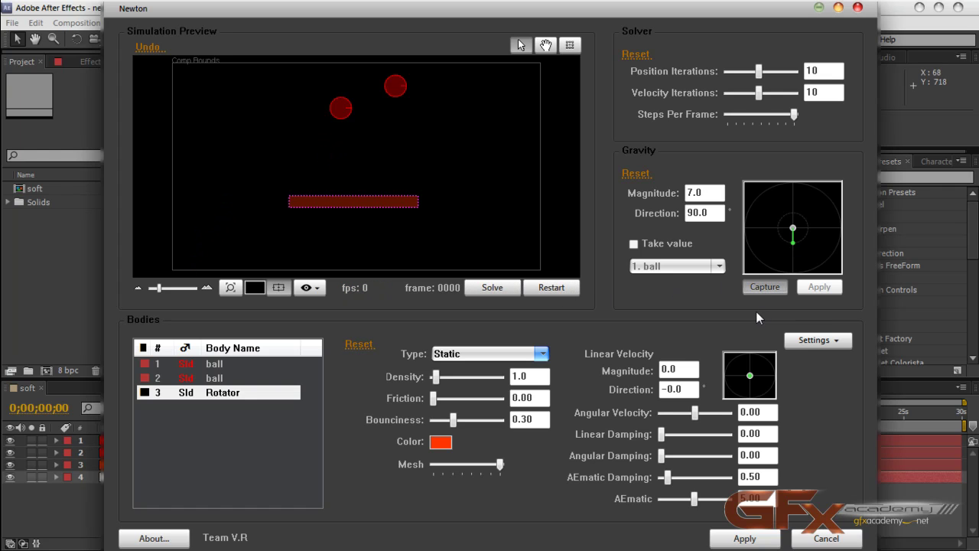
Run the simulation and capture a second gravity change, stretching the vector to magnitude 60.3 at 90.6° before stopping the capture.
left_click(497, 290)
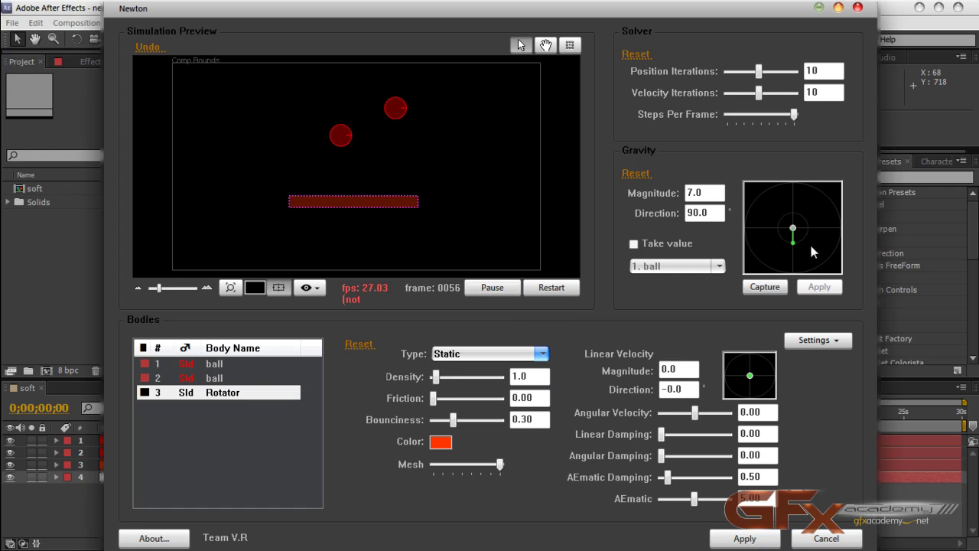
left_click(771, 287)
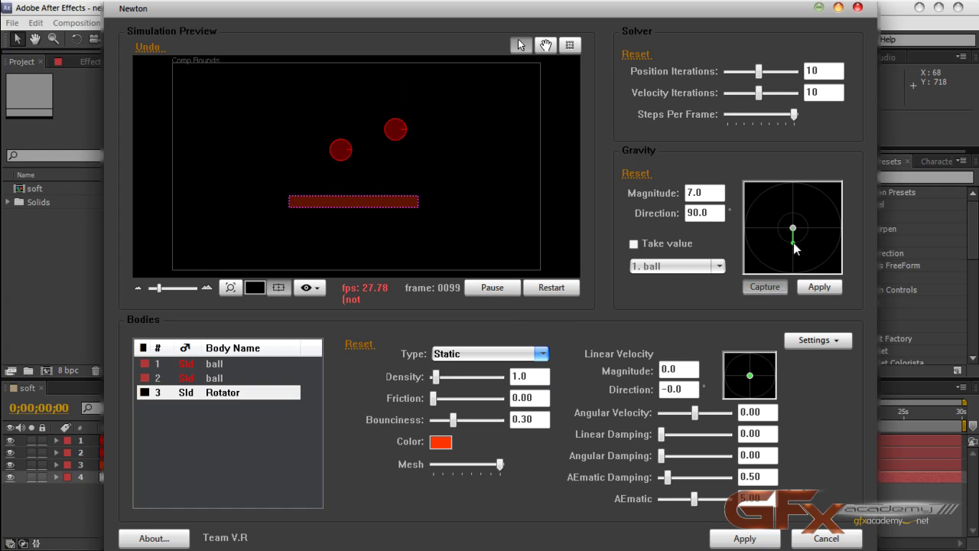
left_click_drag(796, 247, 791, 358)
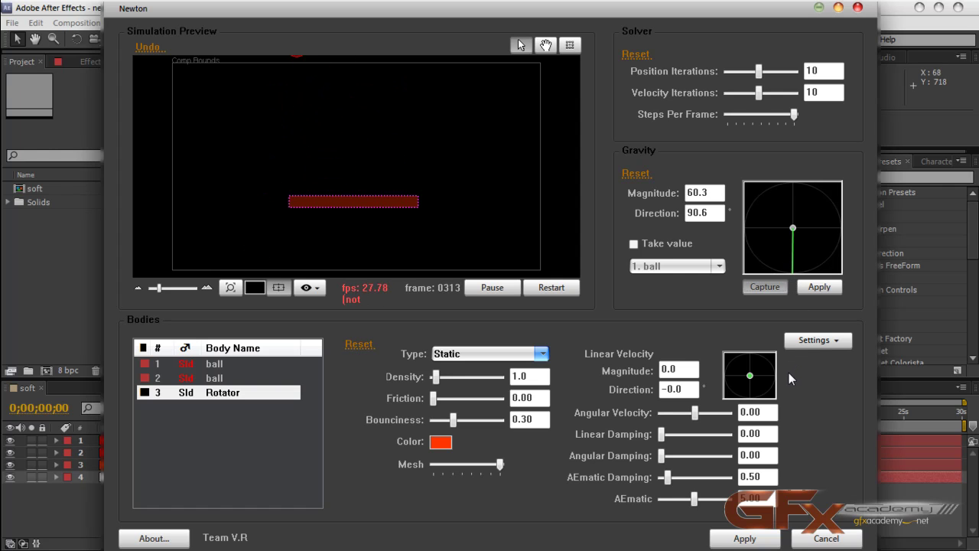
left_click(759, 288)
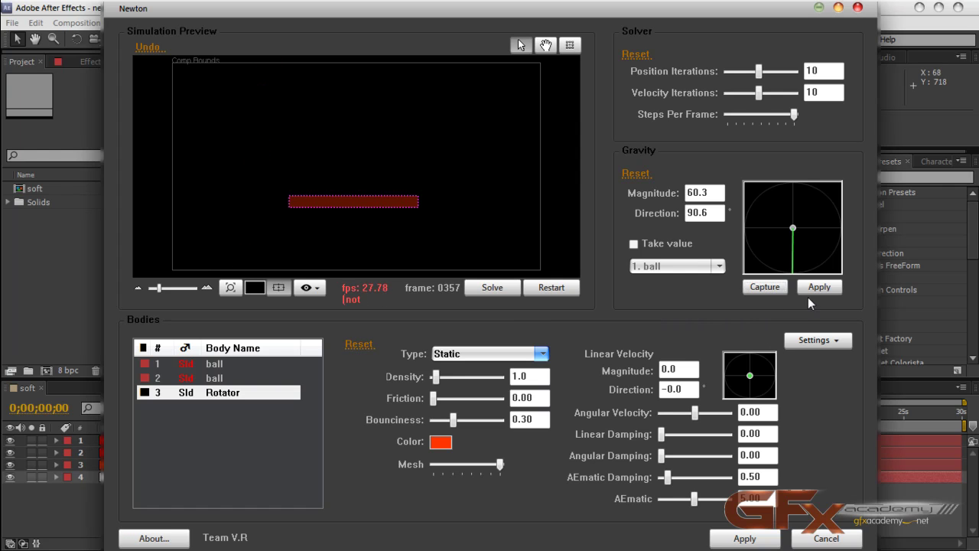
Preview the balls with Gravity Controller layer 5, pause the simulation and check the layers available as gravity sources.
left_click(487, 291)
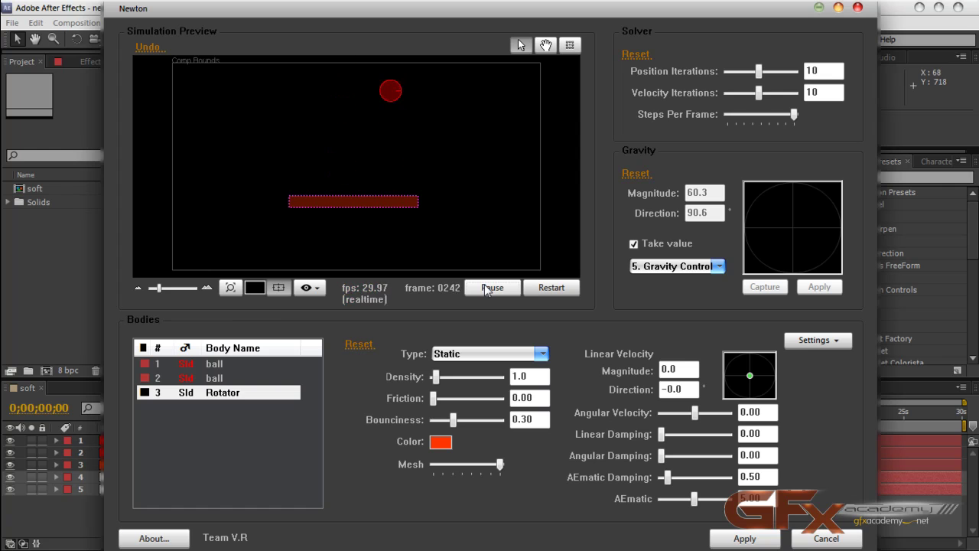
left_click(490, 288)
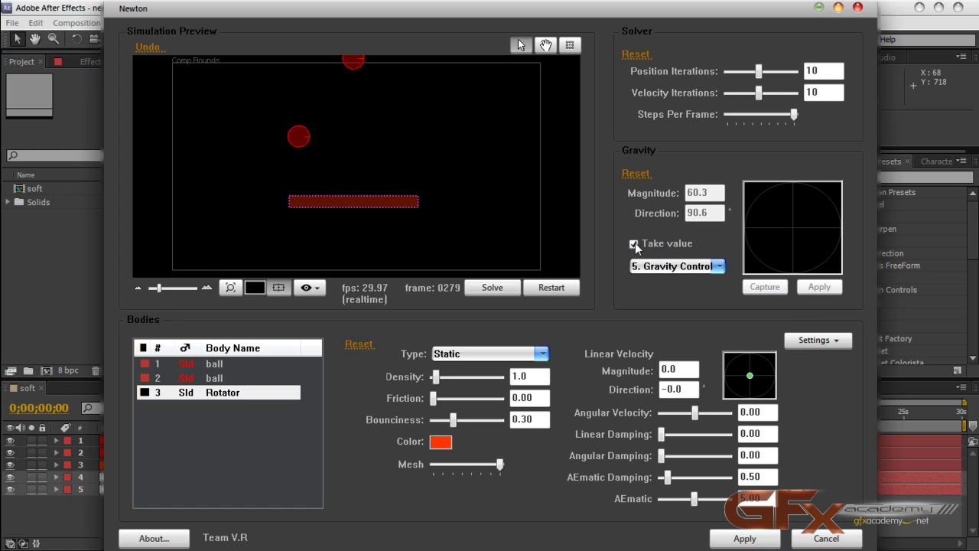
left_click(701, 267)
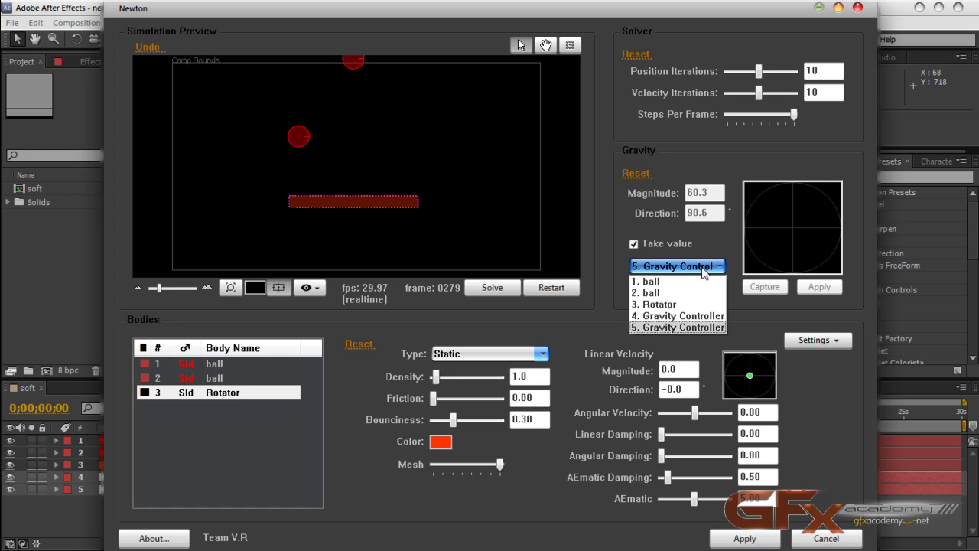
left_click(702, 269)
Move the Newton window aside to check the Gravity Controller layers behind it, bring it back and maximize it.
left_click_drag(518, 10, 784, 44)
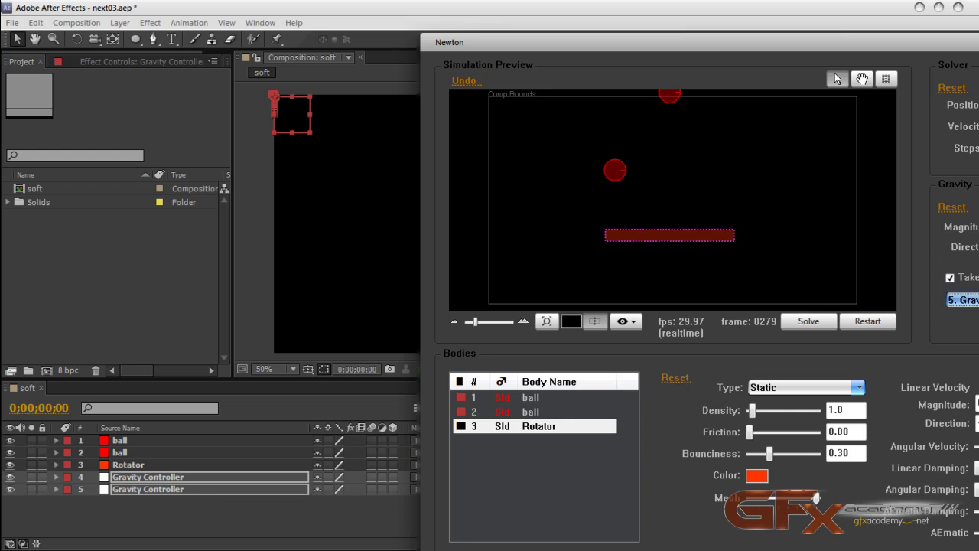
left_click_drag(688, 45, 383, 21)
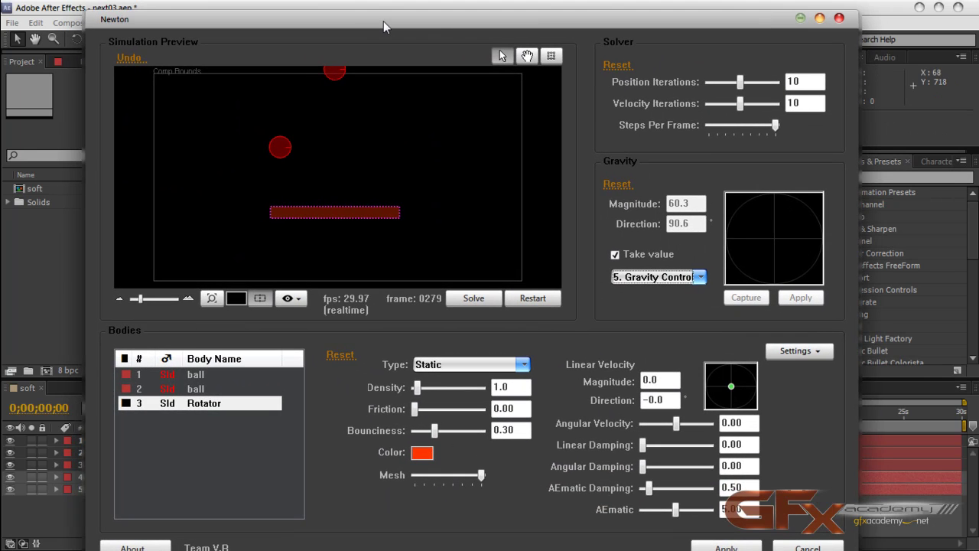
double_click(456, 23)
Apply the animation from frame 0 to 280 to a new composition with motion blur enabled.
left_click(845, 526)
left_click_drag(452, 186, 604, 151)
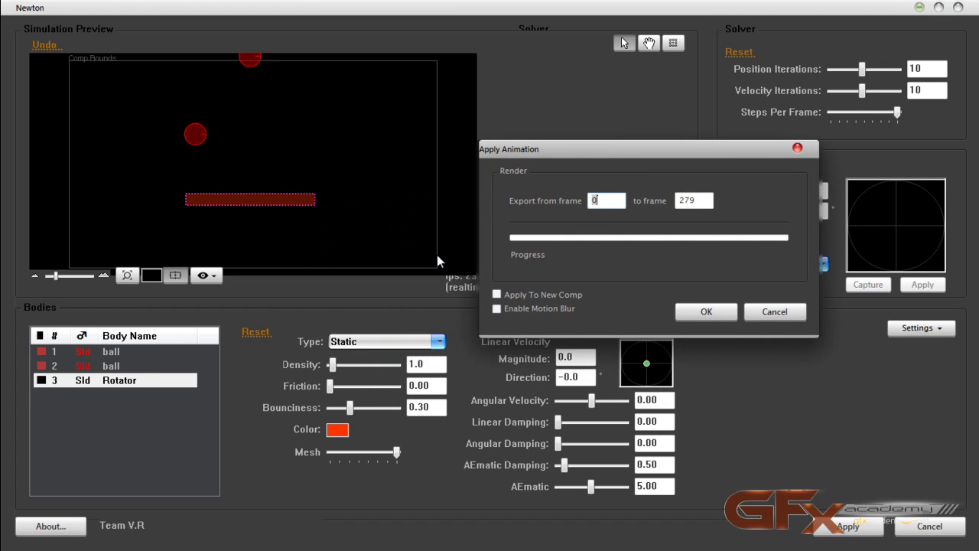
key("Tab")
type("280")
left_click(498, 294)
left_click(687, 315)
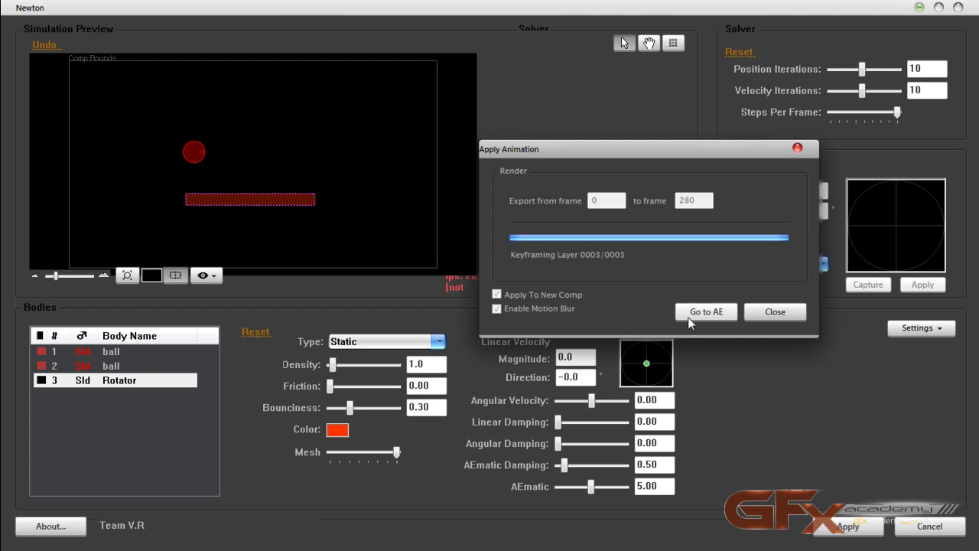
Return to After Effects, enlarge the timeline area and open the soft 2 composition.
left_click(699, 310)
left_click_drag(470, 381, 467, 342)
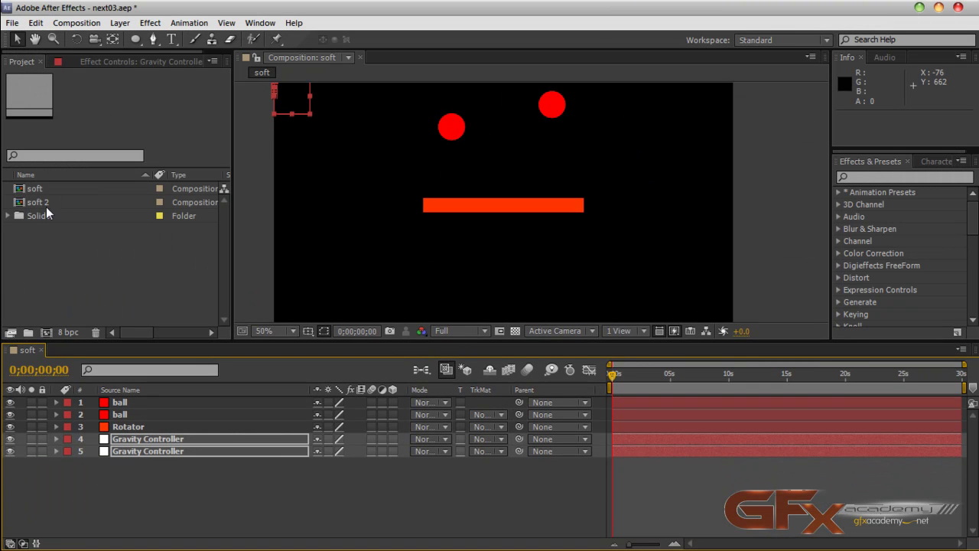
left_click(40, 192)
left_click(24, 206)
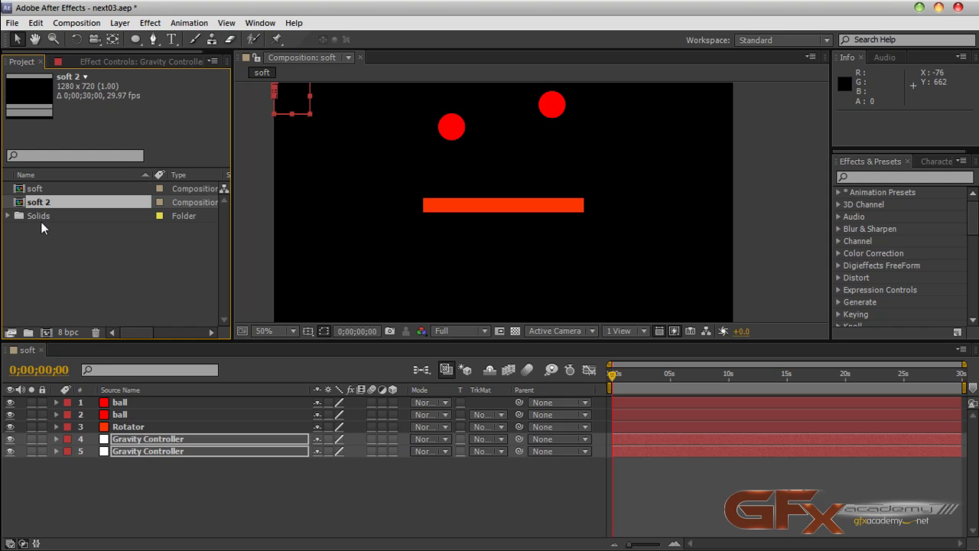
double_click(29, 203)
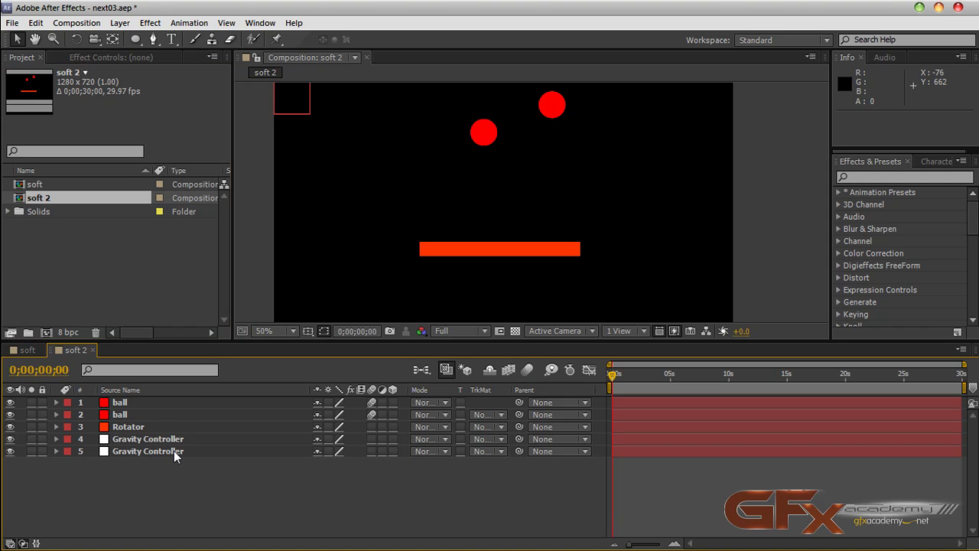
Inspect the first ball's keyframed motion path and delete the Gravity Controller on layer 4 of soft 2.
left_click(144, 403)
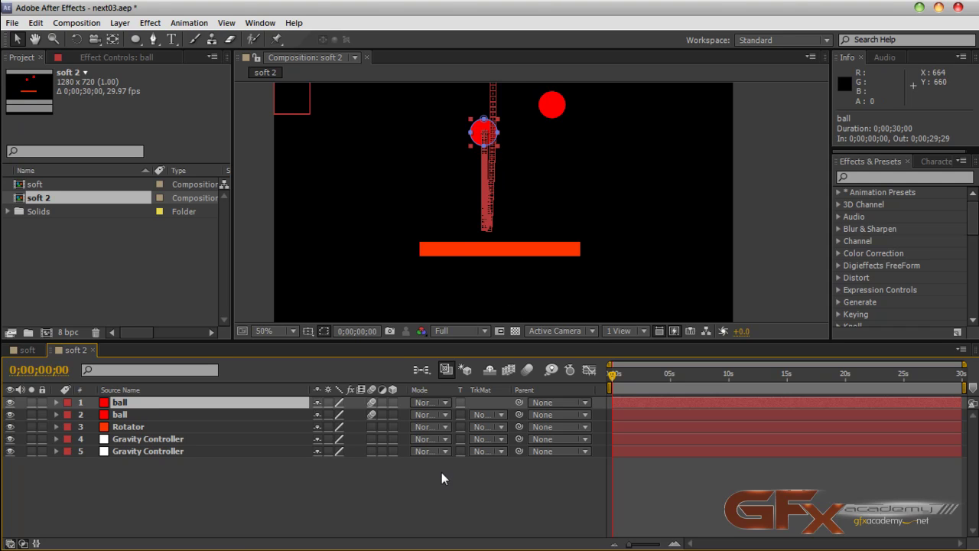
left_click(329, 463)
left_click(205, 444)
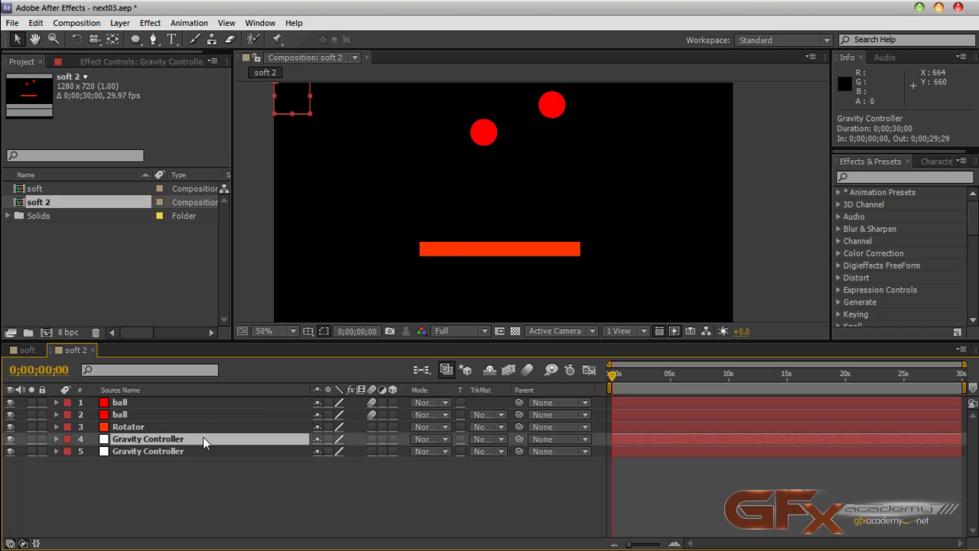
key("Delete")
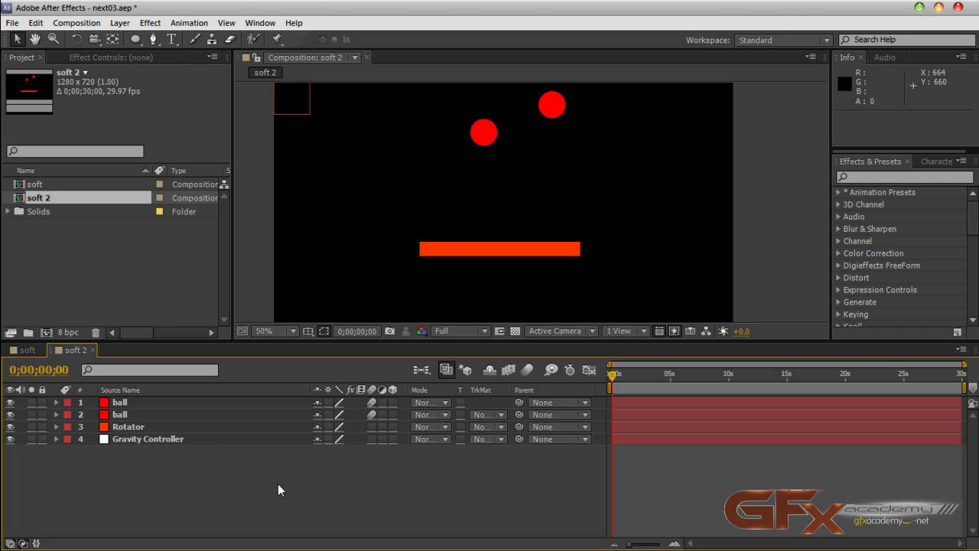
Turn on motion blur for the soft 2 composition, play a RAM preview of the ball animation and stop it.
left_click(527, 370)
key("KP_0")
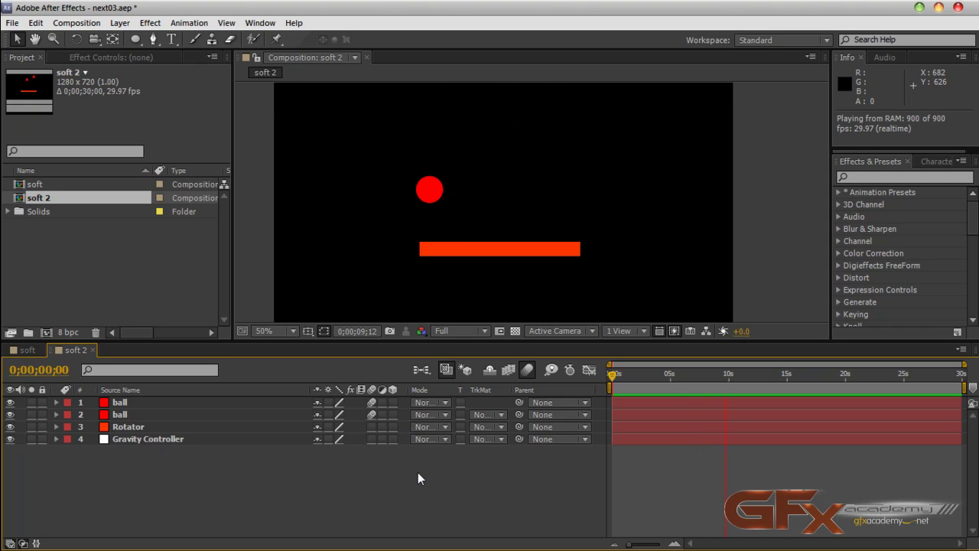
key("space")
left_click_drag(613, 386, 586, 395)
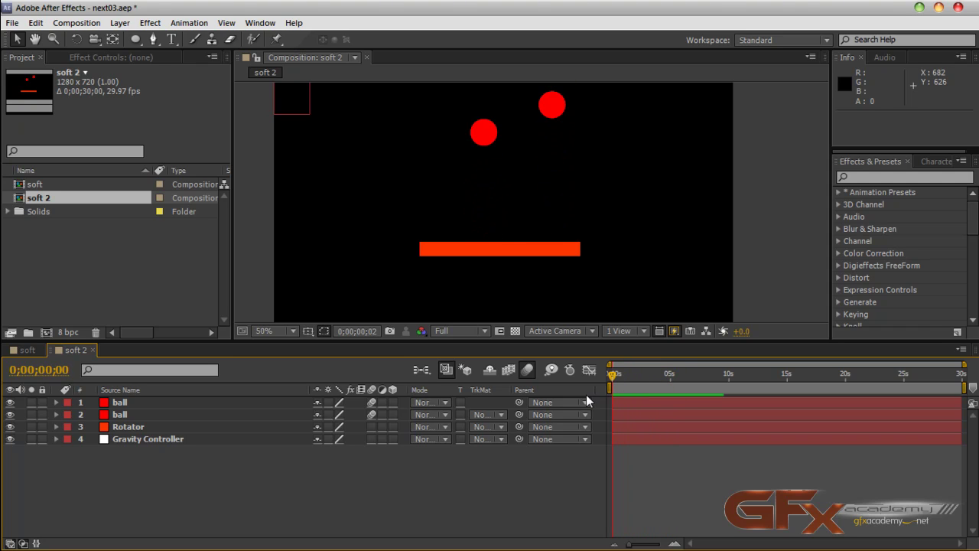